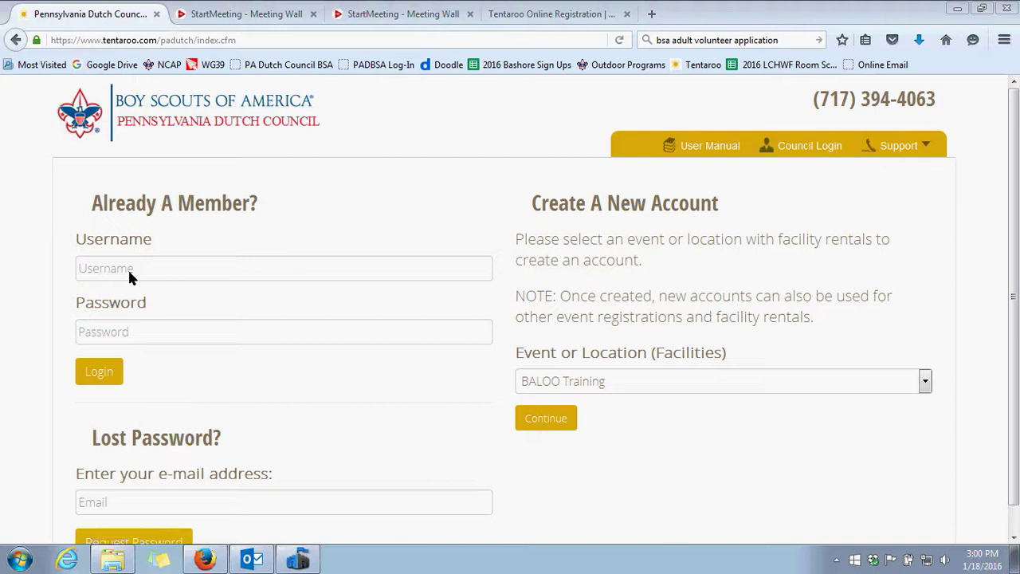
# Log in with the saved test account, picking it from the username autocomplete
pyautogui.click(129, 272)
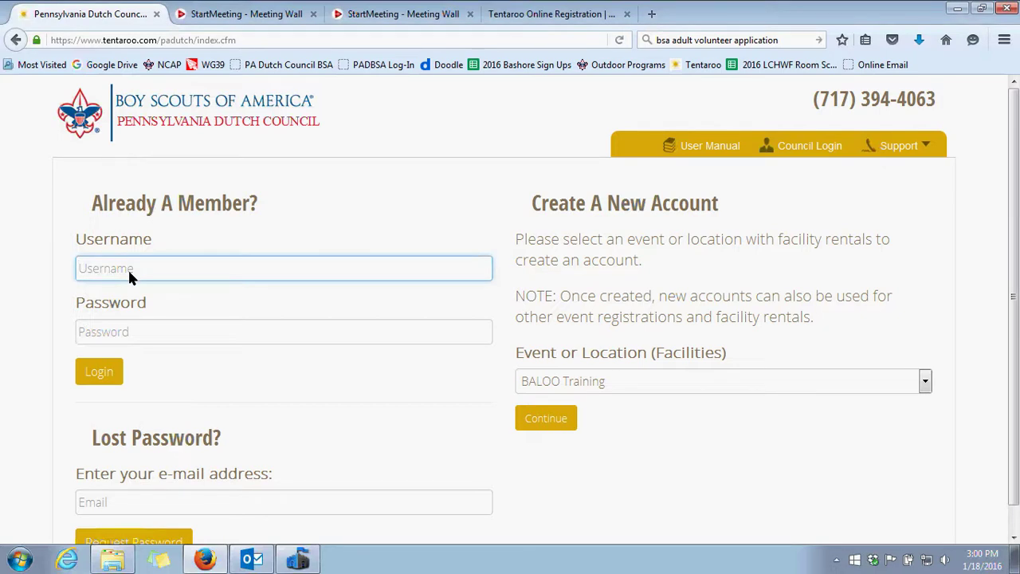
pyautogui.write('test')
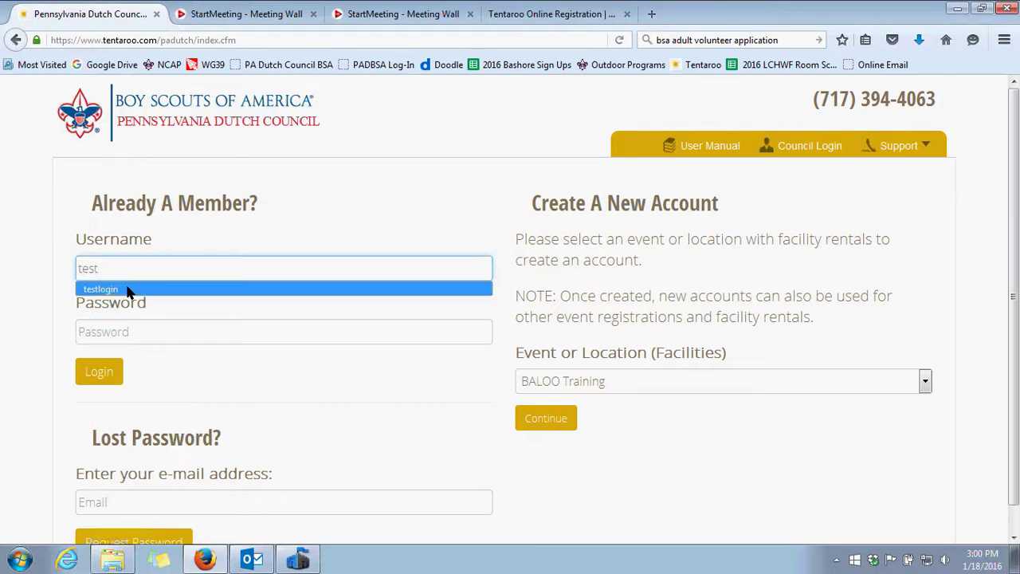
pyautogui.click(128, 290)
pyautogui.click(80, 371)
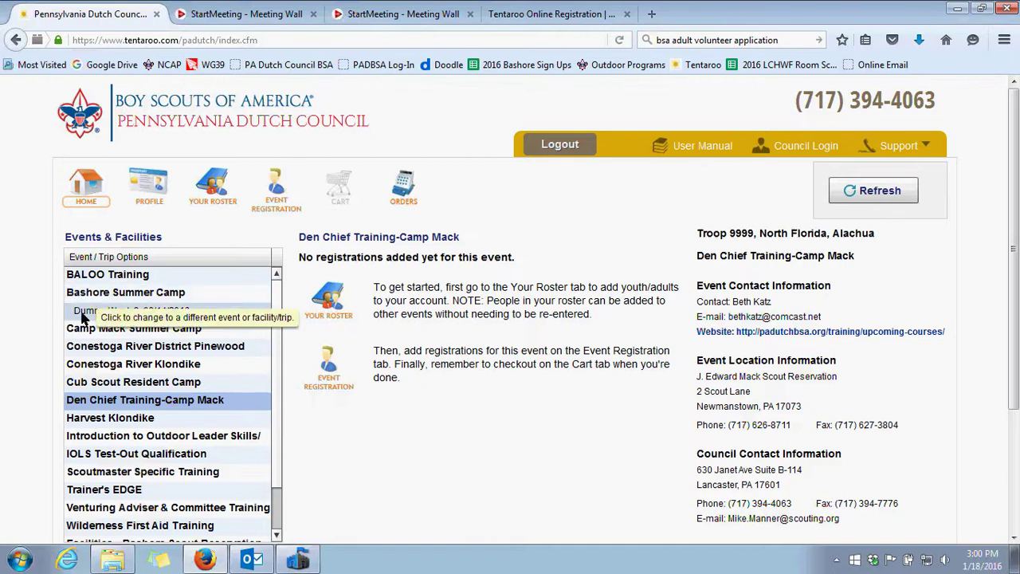
# Open the Bashore Summer Camp Dummy Week 8, 08/14/2016 event from Events & Facilities
pyautogui.click(83, 311)
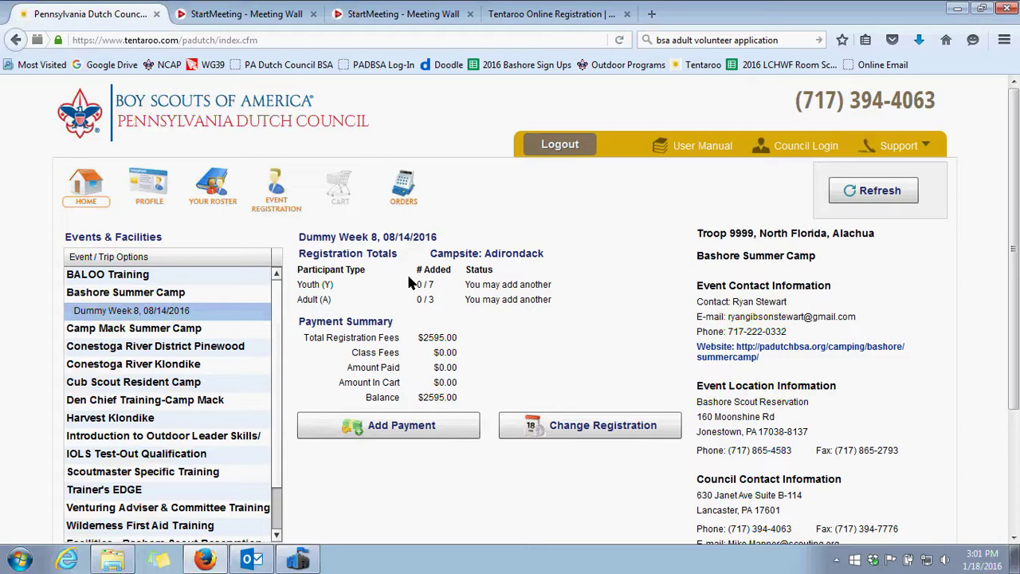
# Go to Your Roster and look over the youth and adult lists
pyautogui.click(211, 199)
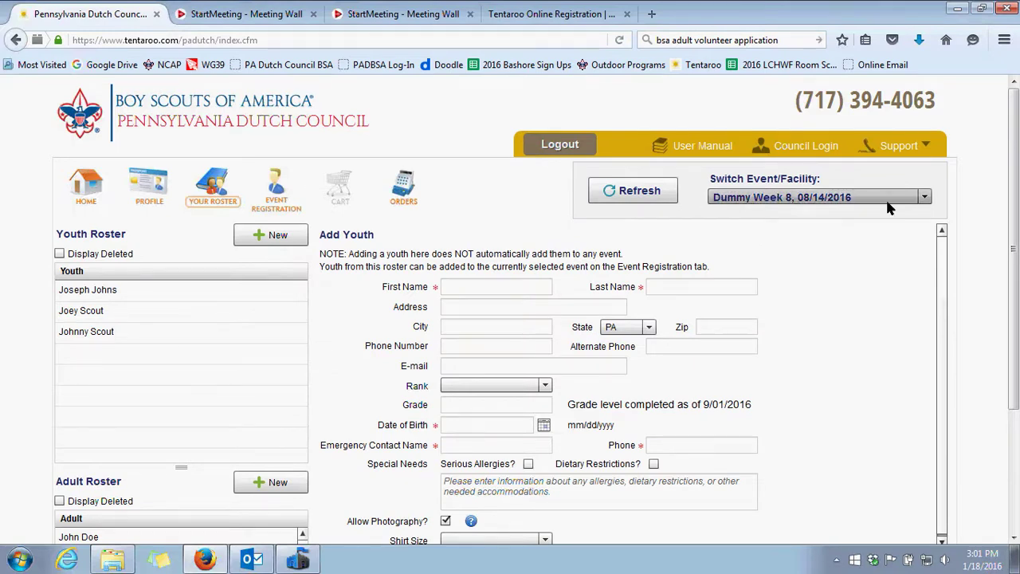
pyautogui.scroll(-2, 510, 201)
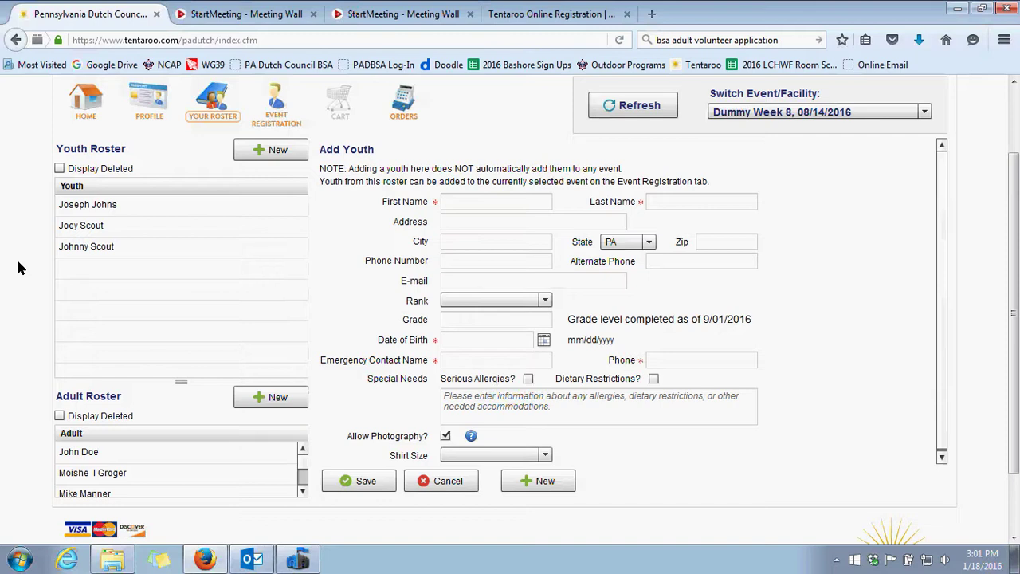
pyautogui.scroll(2, 11, 266)
pyautogui.scroll(-2, 365, 260)
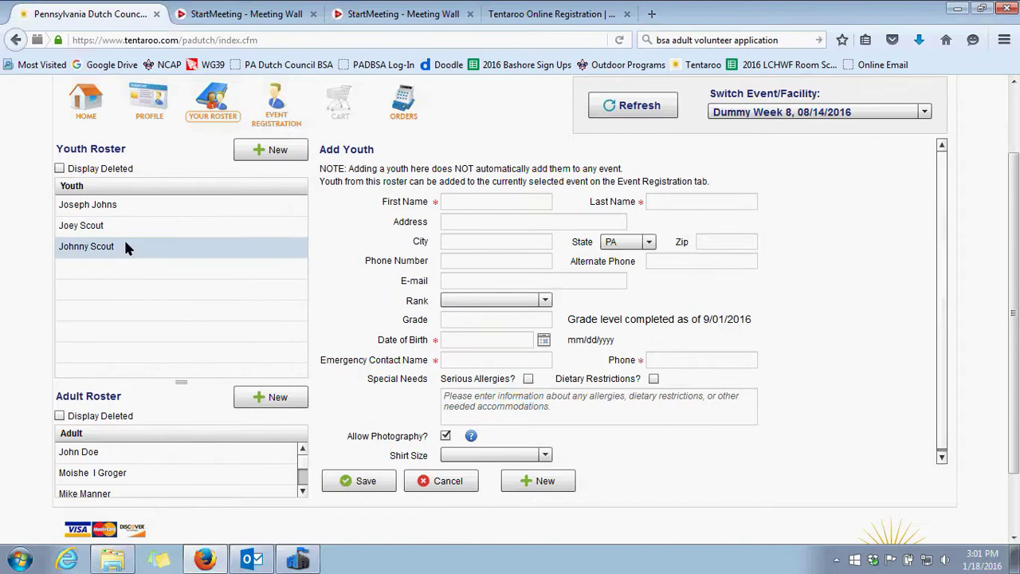
# Set the first youth's rank to First and grade to 8, then save the record
pyautogui.click(70, 211)
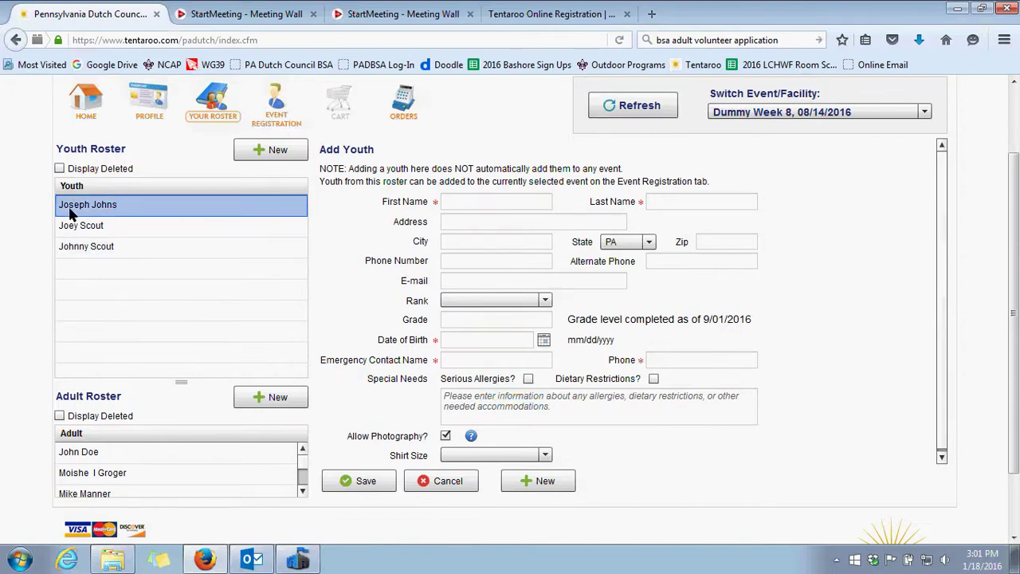
pyautogui.click(540, 304)
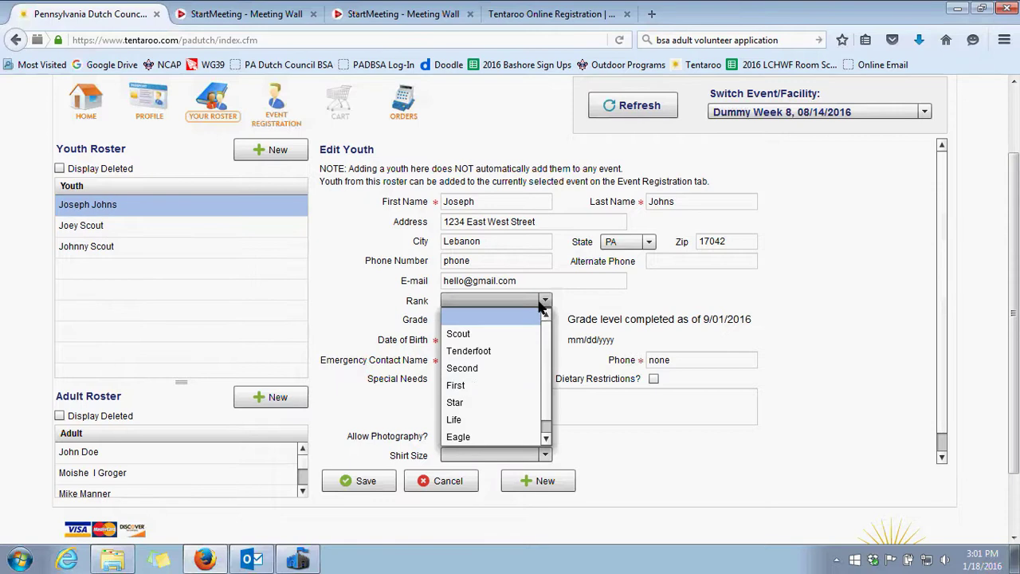
pyautogui.click(471, 385)
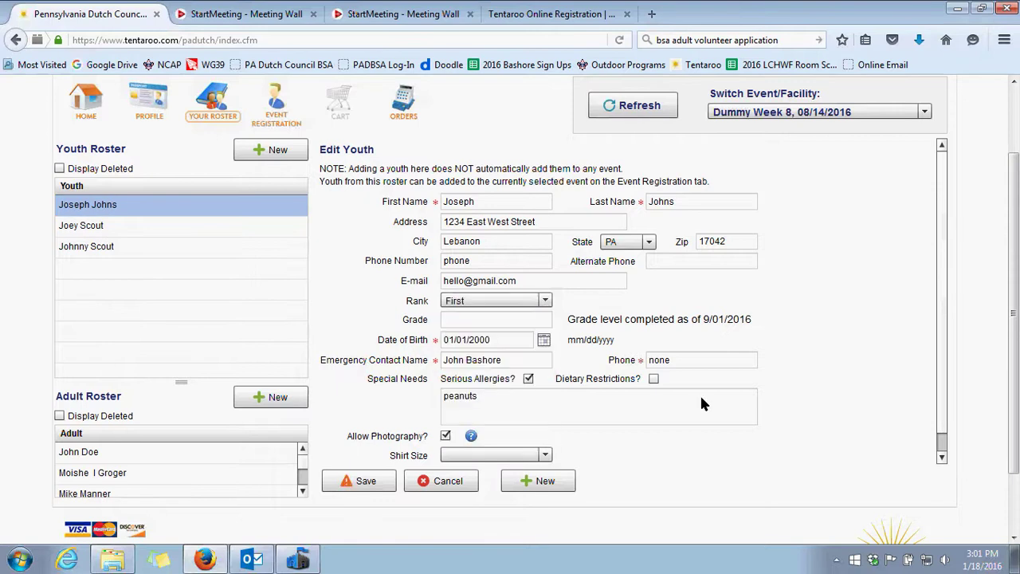
pyautogui.click(523, 325)
pyautogui.write('8')
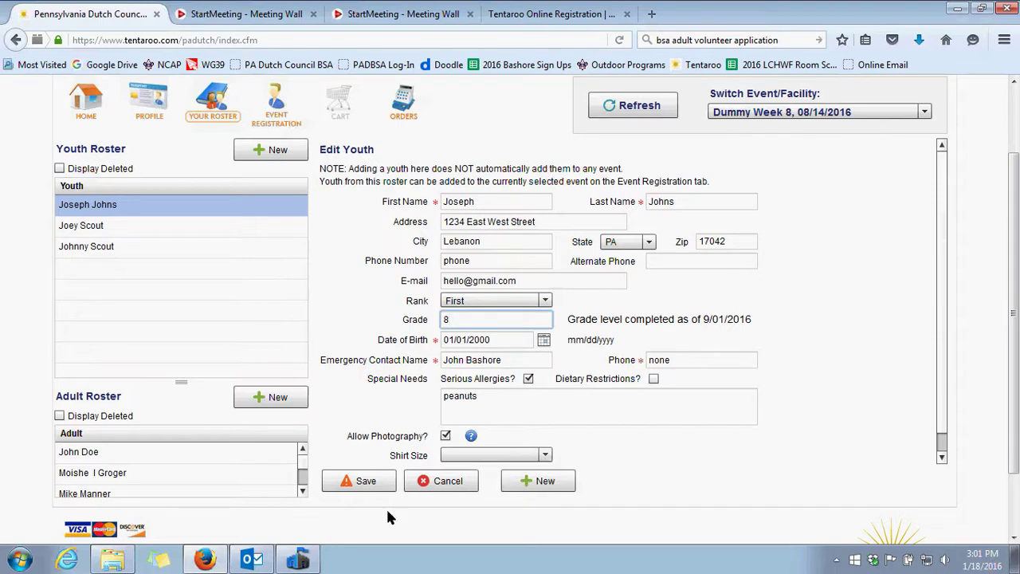
pyautogui.click(380, 481)
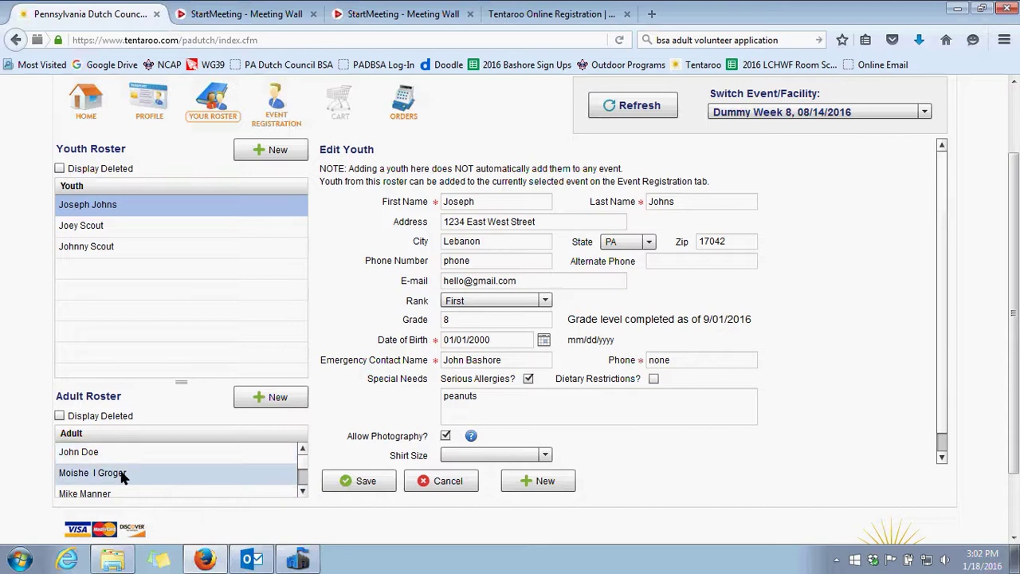
# Give the third adult the middle initial F and save the record
pyautogui.click(110, 495)
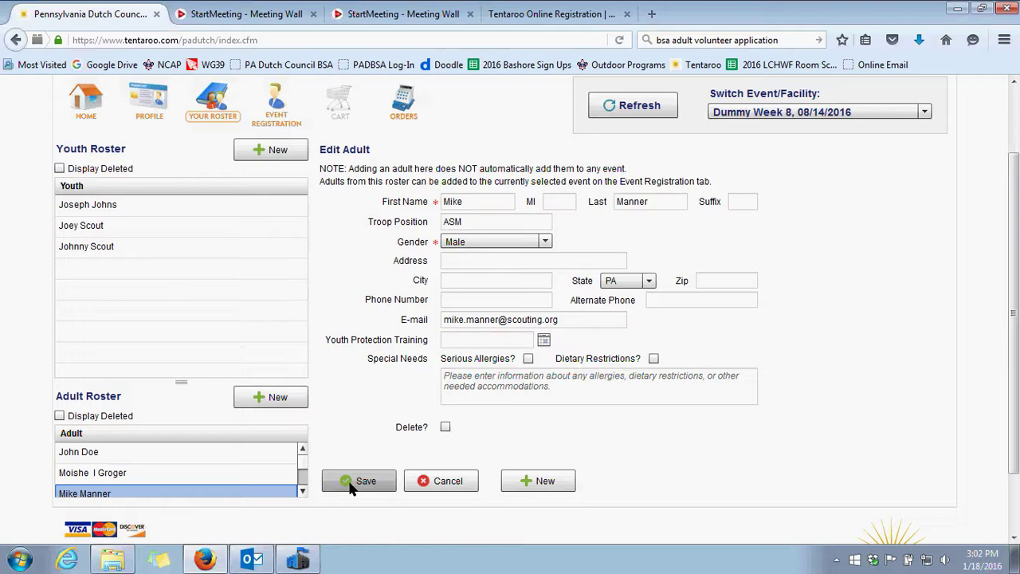
pyautogui.click(562, 204)
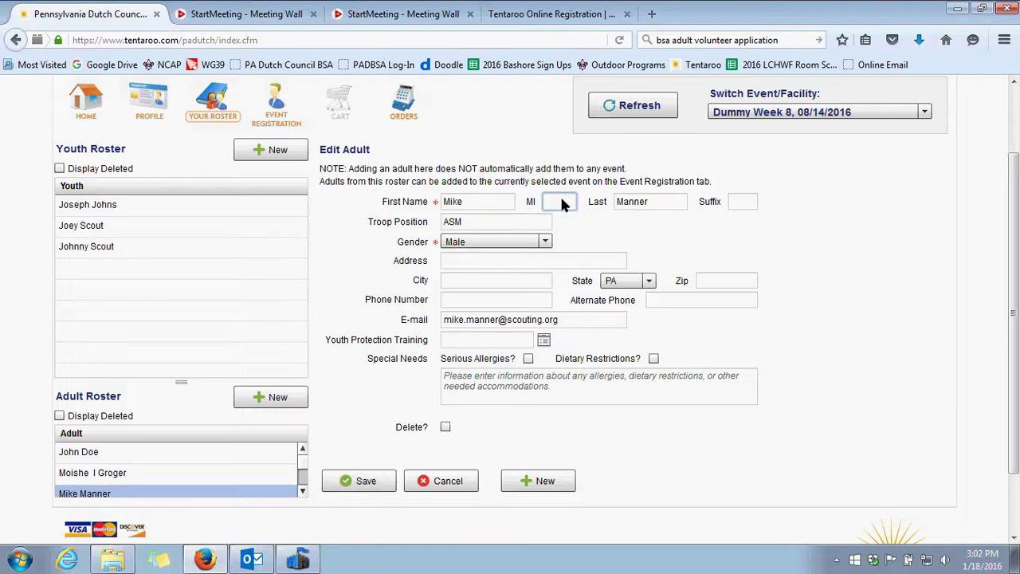
pyautogui.write('F')
pyautogui.click(348, 487)
# Clear the adult form to a blank Add Adult entry
pyautogui.click(262, 396)
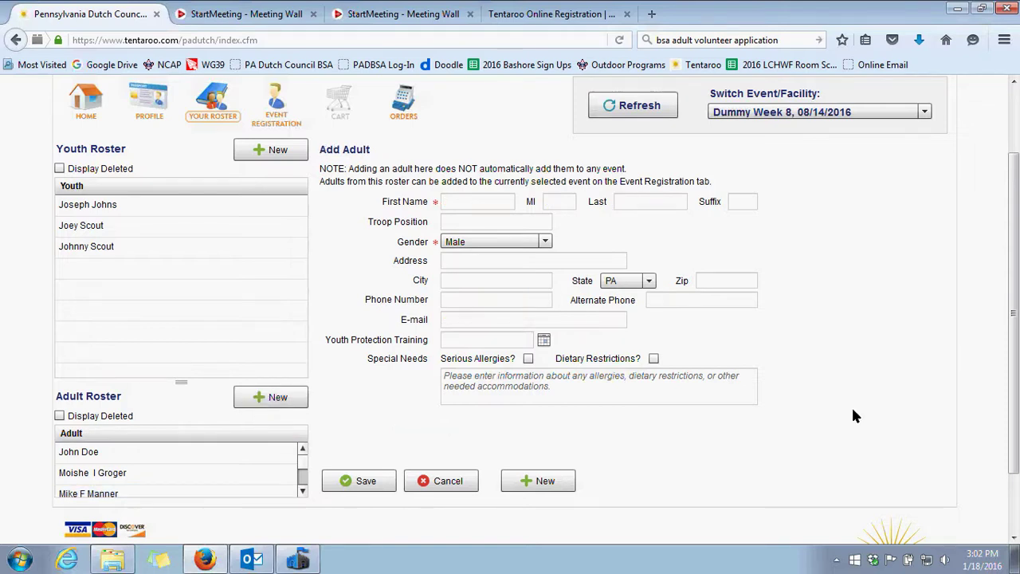
pyautogui.scroll(2, 852, 415)
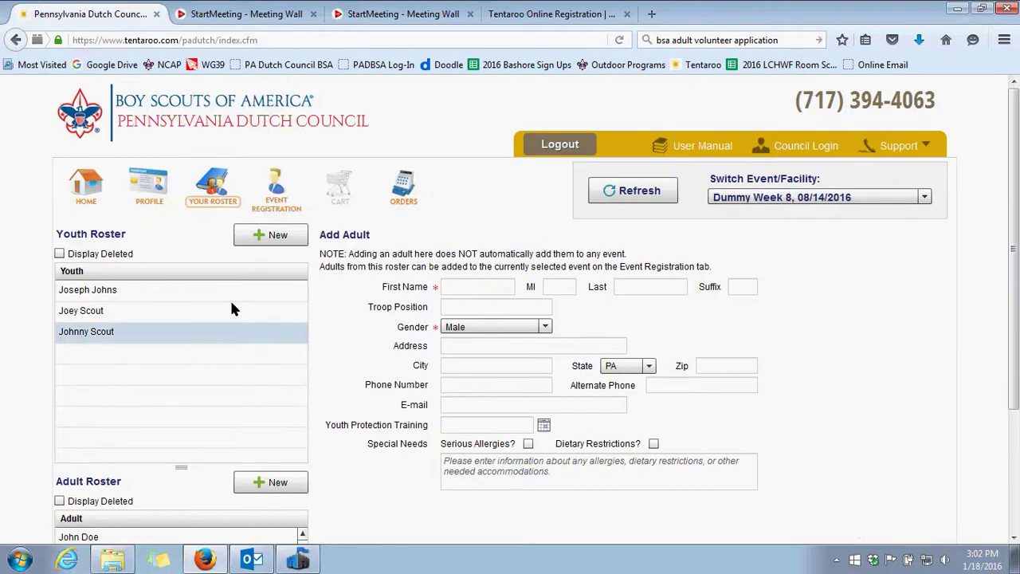
pyautogui.scroll(-2, 154, 465)
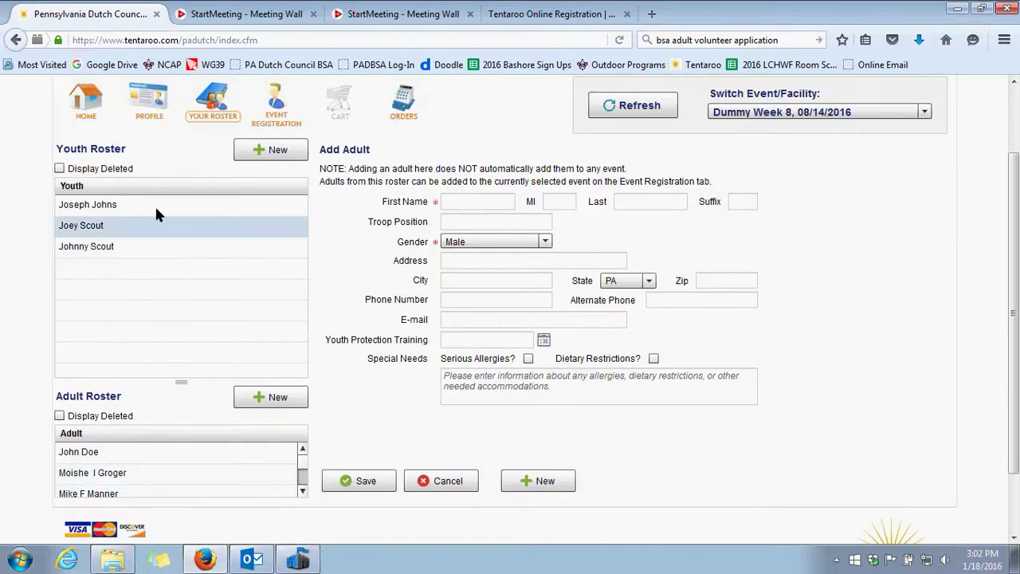
pyautogui.scroll(2, 351, 316)
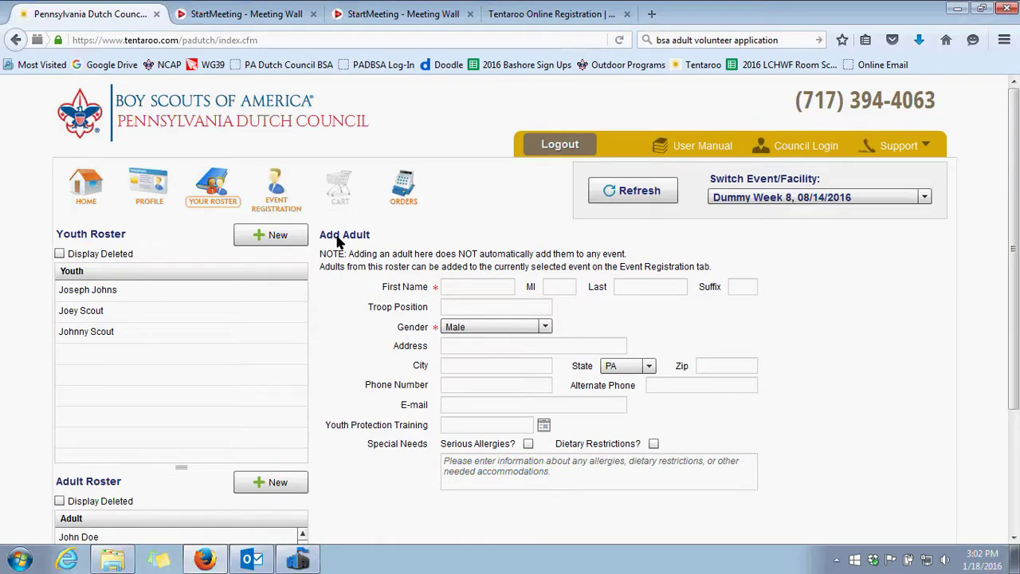
# On the Event Registration page, start a New Youth Registration
pyautogui.click(270, 196)
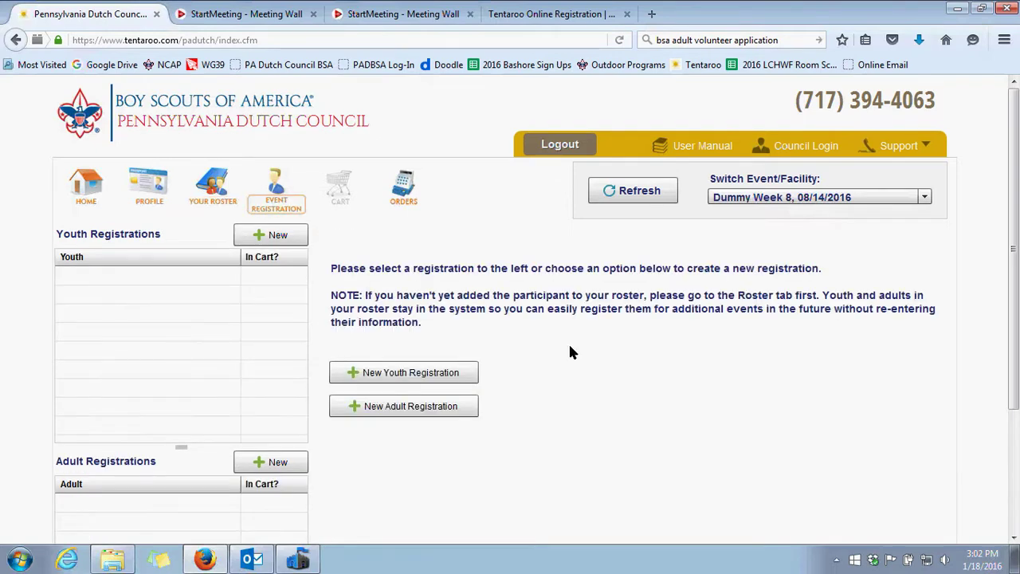
pyautogui.scroll(-2, 824, 126)
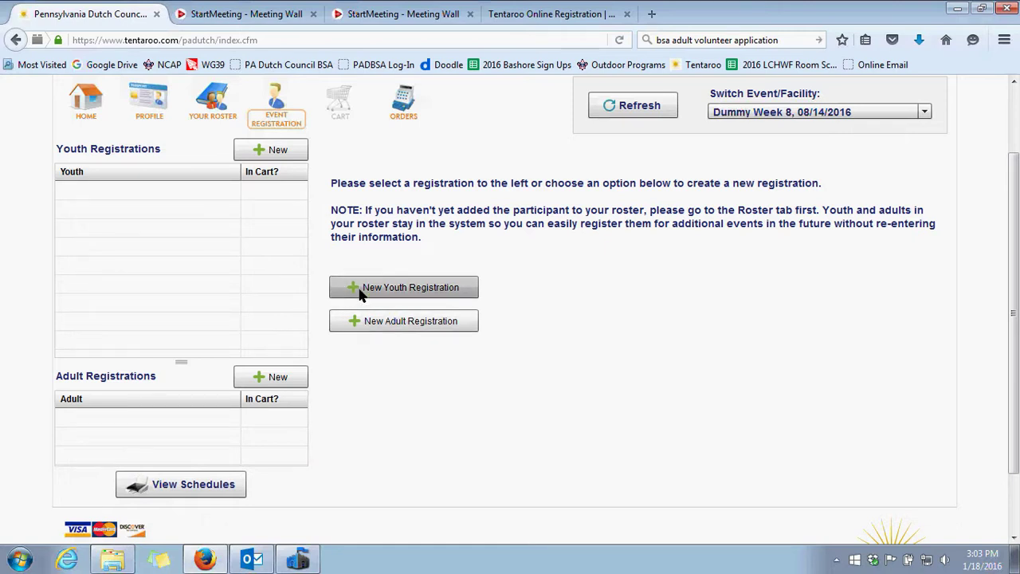
pyautogui.click(412, 291)
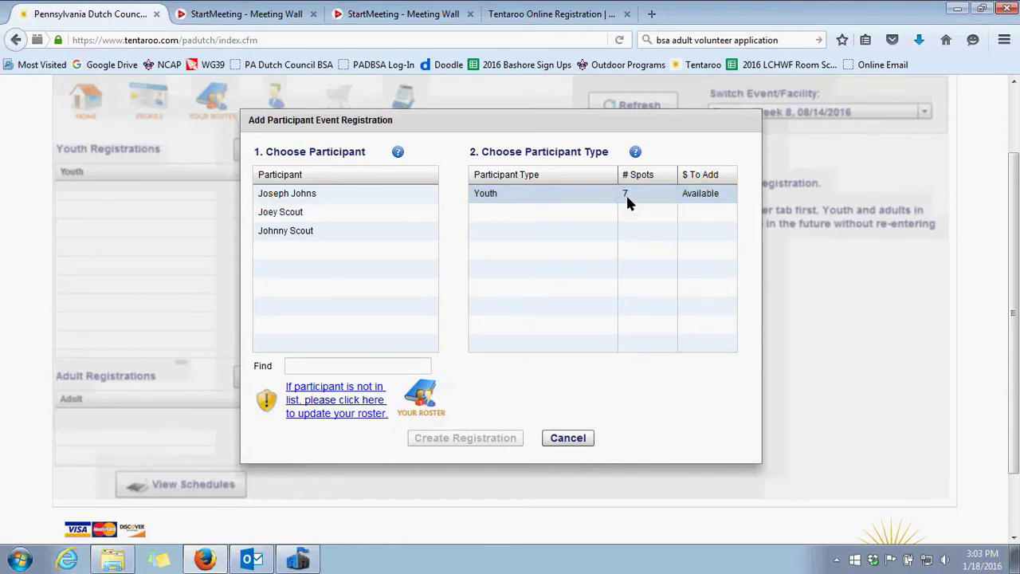
# Create a Youth-type registration for the first roster youth and proceed to class selection
pyautogui.click(690, 203)
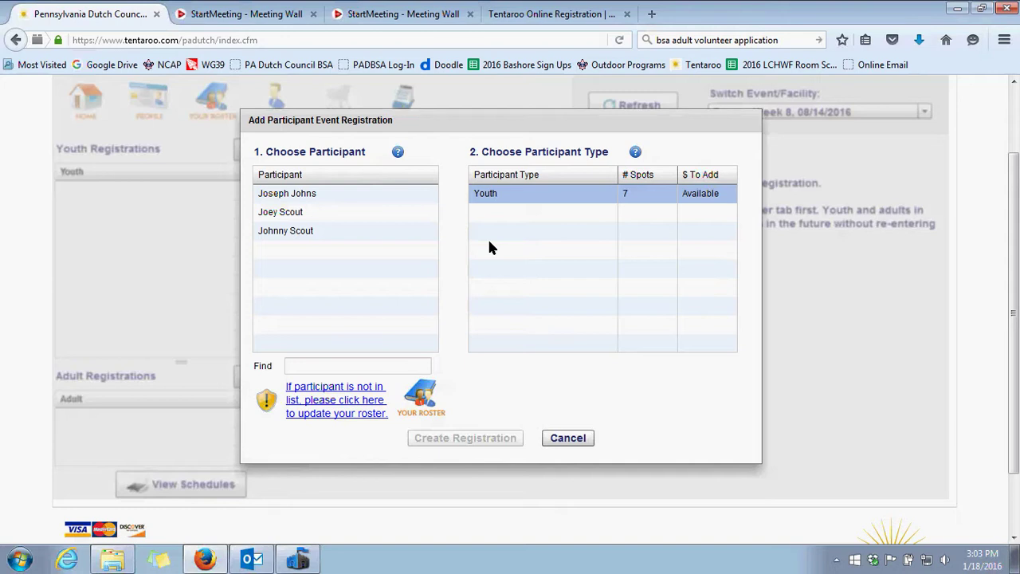
pyautogui.click(273, 200)
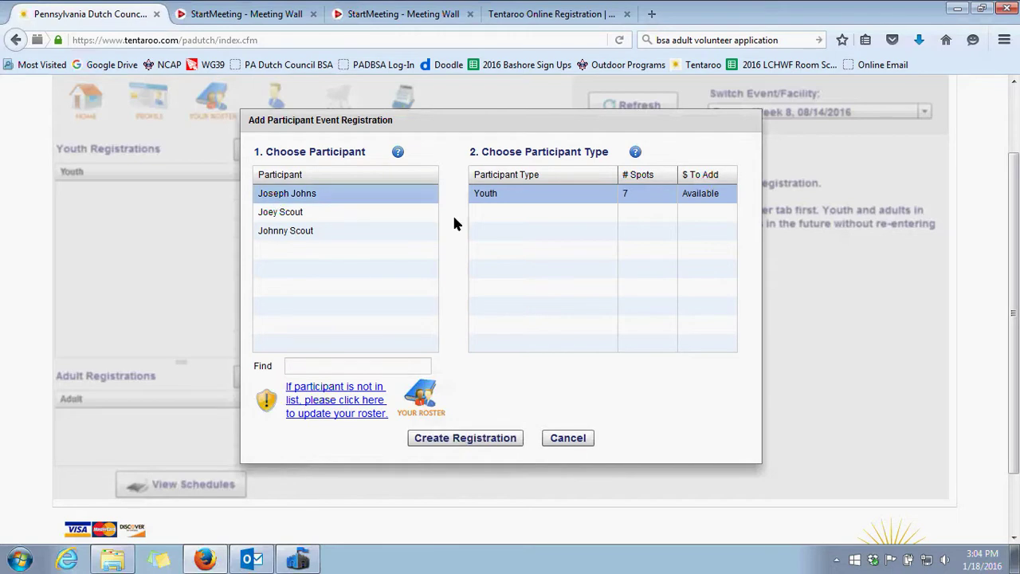
pyautogui.click(472, 445)
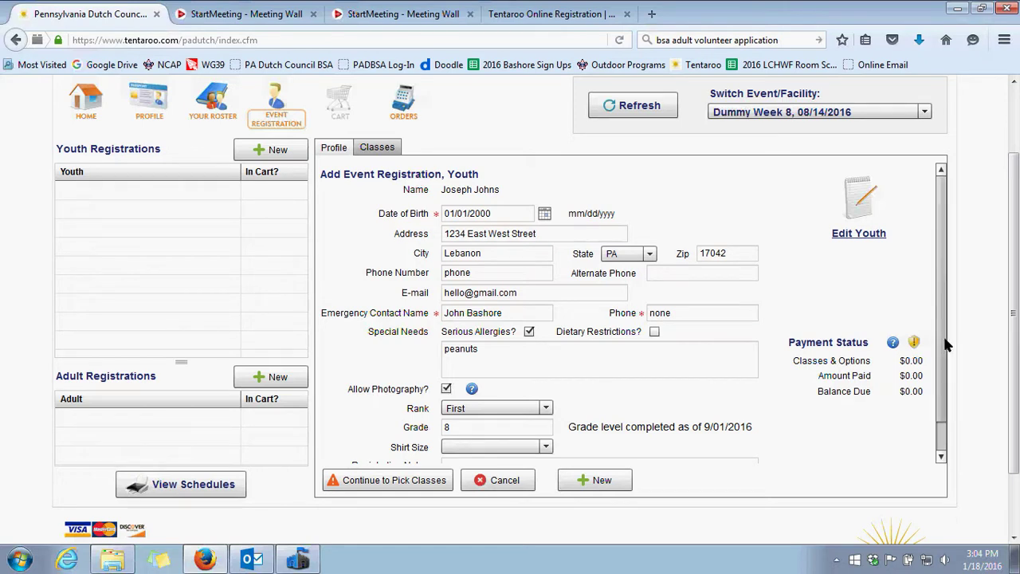
pyautogui.scroll(-1, 630, 381)
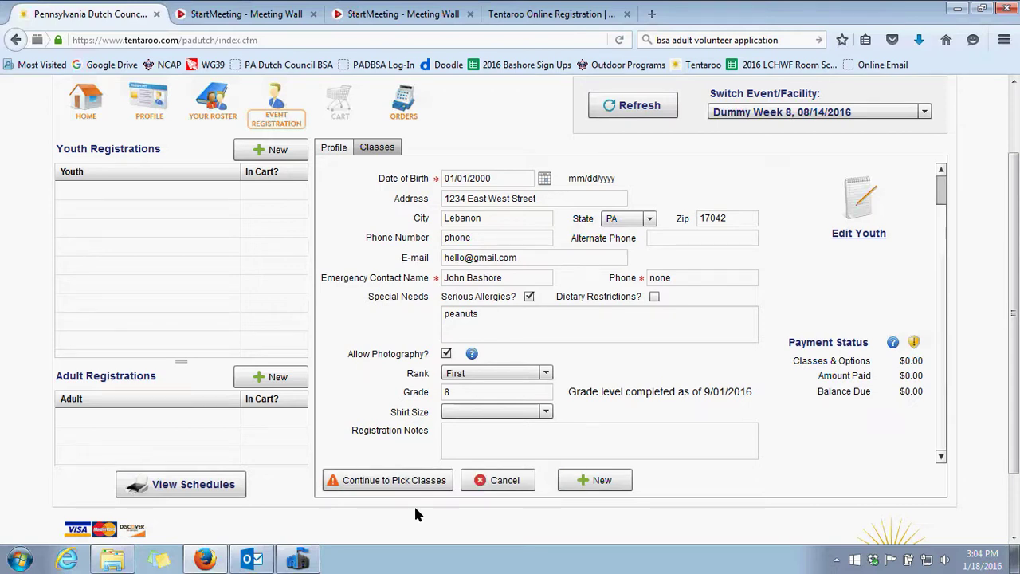
pyautogui.click(373, 481)
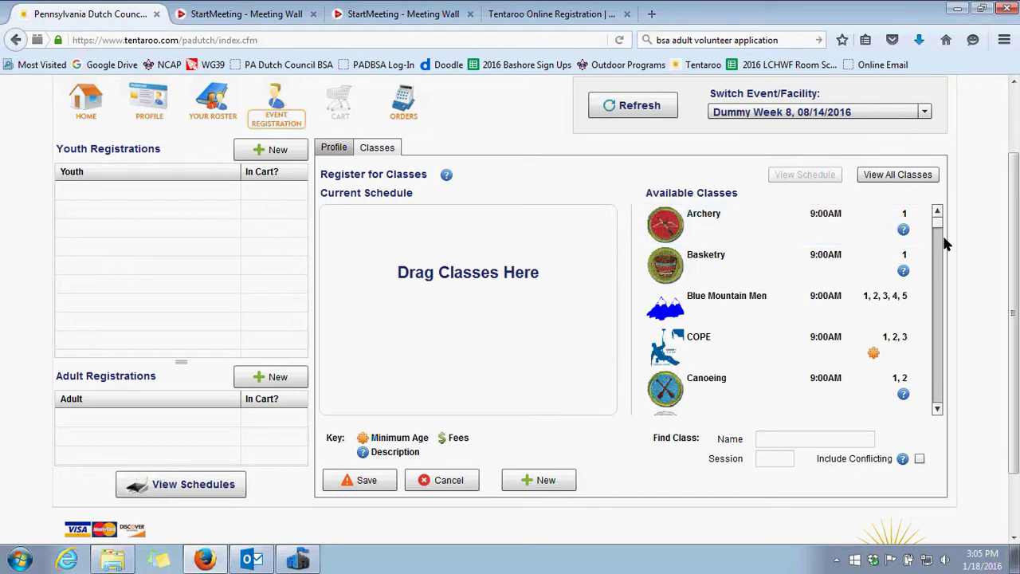
pyautogui.moveTo(903, 232)
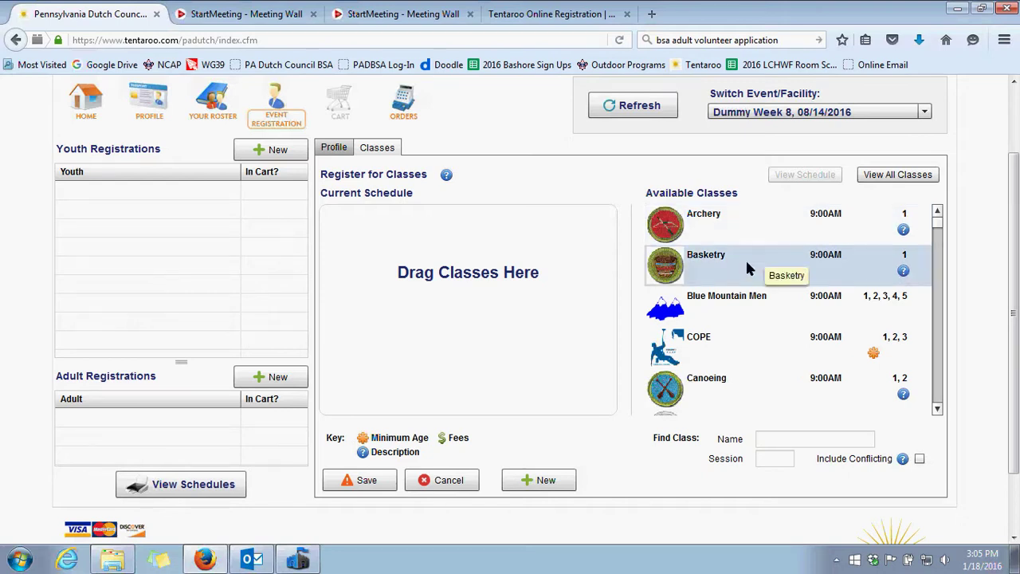
pyautogui.moveTo(903, 272)
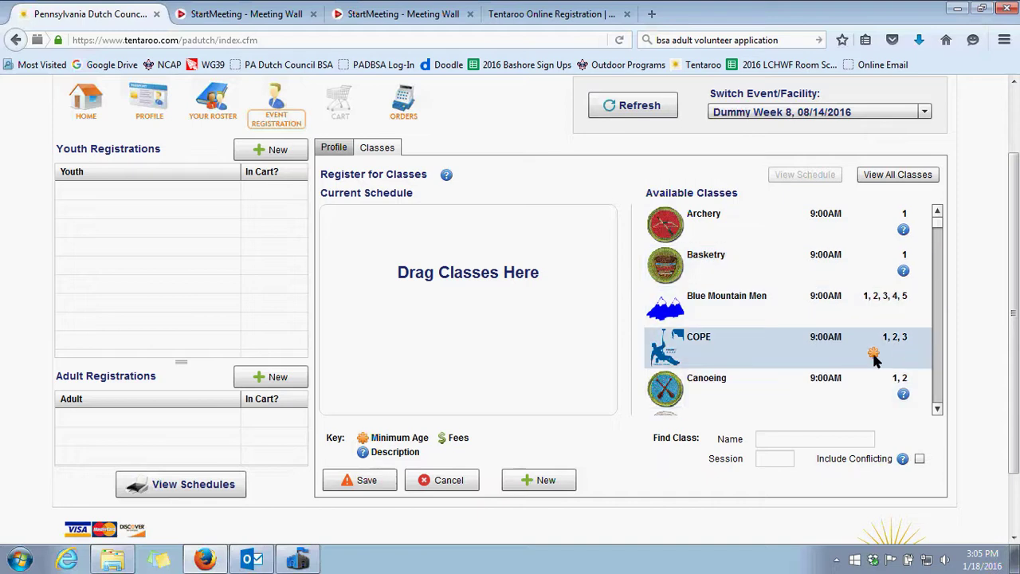
pyautogui.moveTo(874, 359)
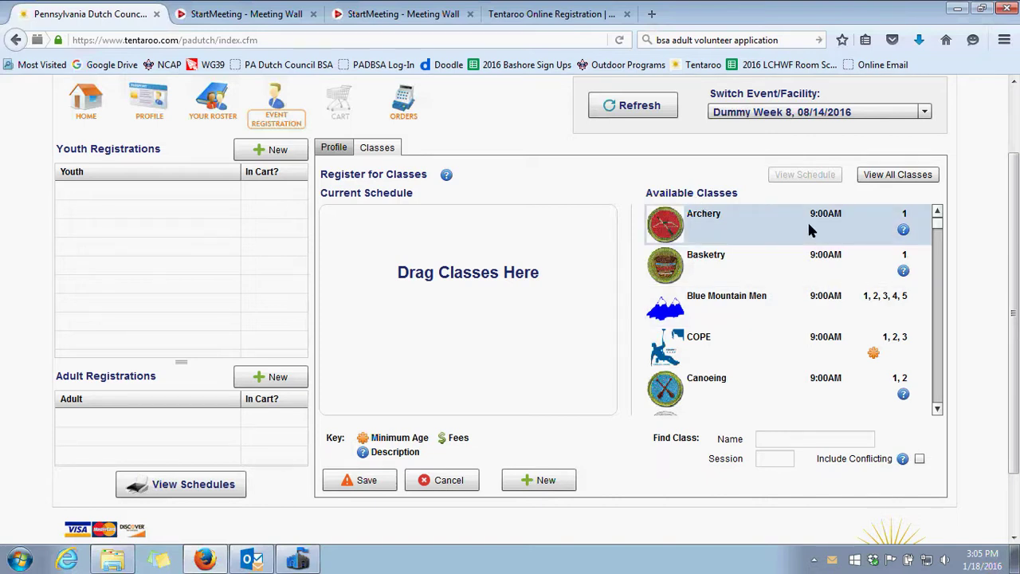
# Add Archery, Canoeing and Kayaking to the youth's Current Schedule
pyautogui.moveTo(811, 230); pyautogui.dragTo(485, 229)
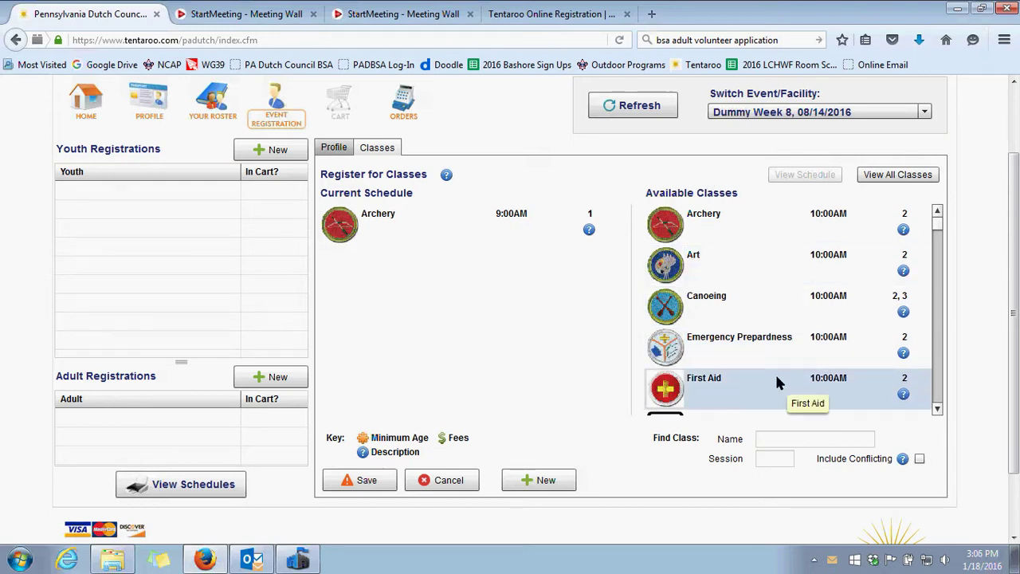
pyautogui.moveTo(781, 309); pyautogui.dragTo(469, 279)
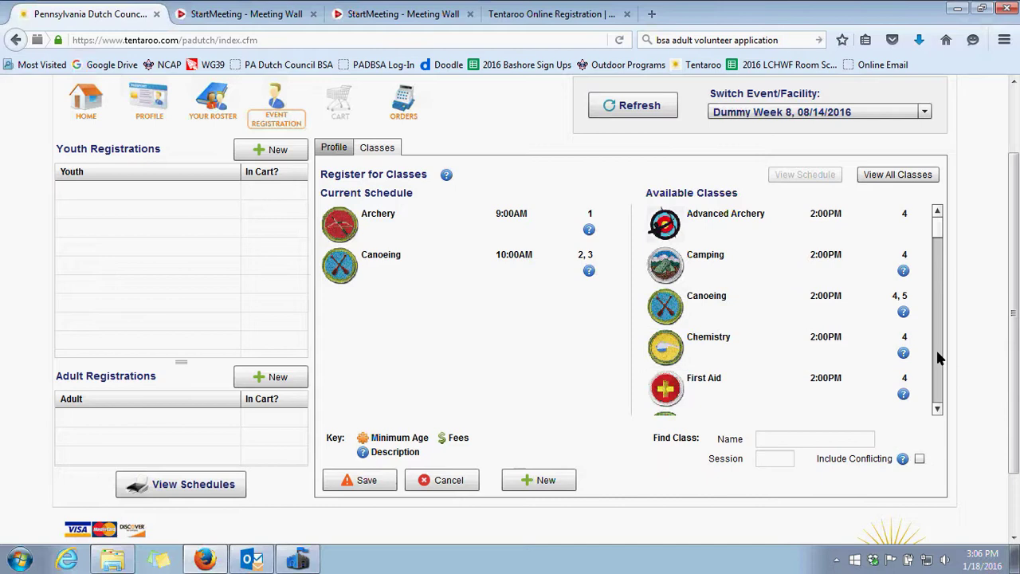
pyautogui.scroll(-4, 937, 257)
pyautogui.scroll(-1, 937, 250)
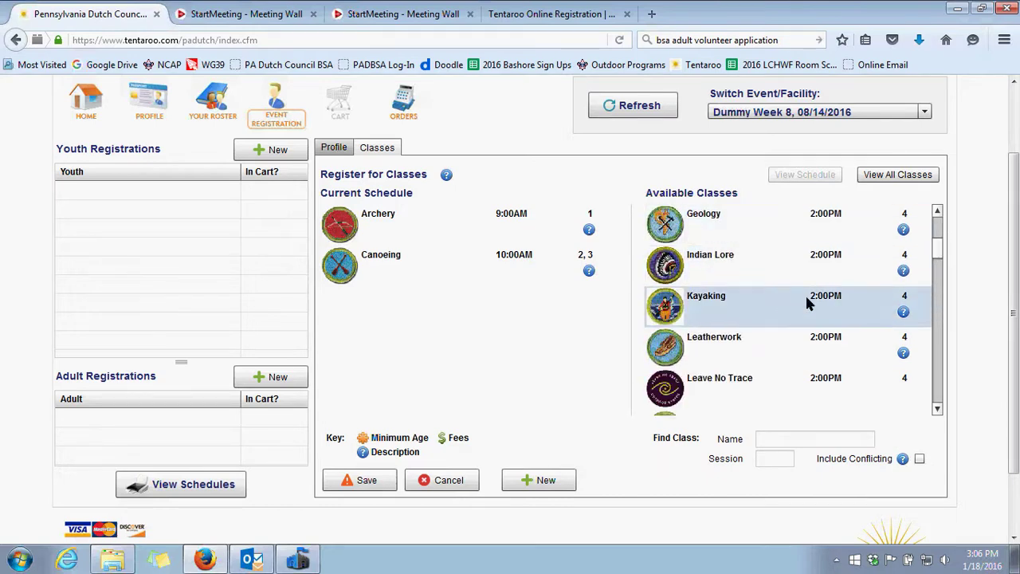
pyautogui.moveTo(805, 293); pyautogui.dragTo(483, 314)
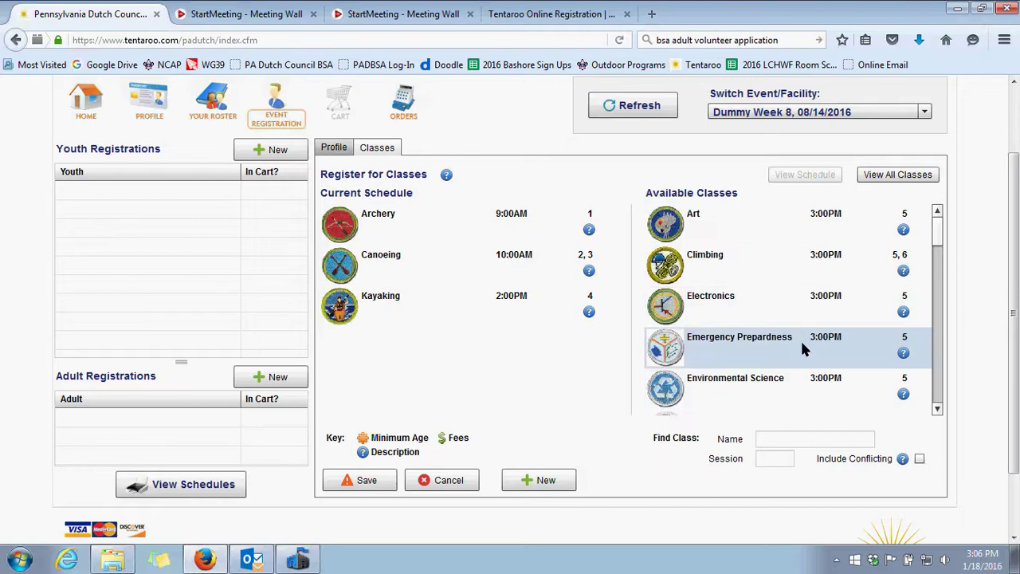
# Add Emergency Preparedness, Camping and Bugling to complete sessions 4 through 6
pyautogui.moveTo(800, 339); pyautogui.dragTo(709, 348)
pyautogui.moveTo(479, 351); pyautogui.dragTo(471, 348)
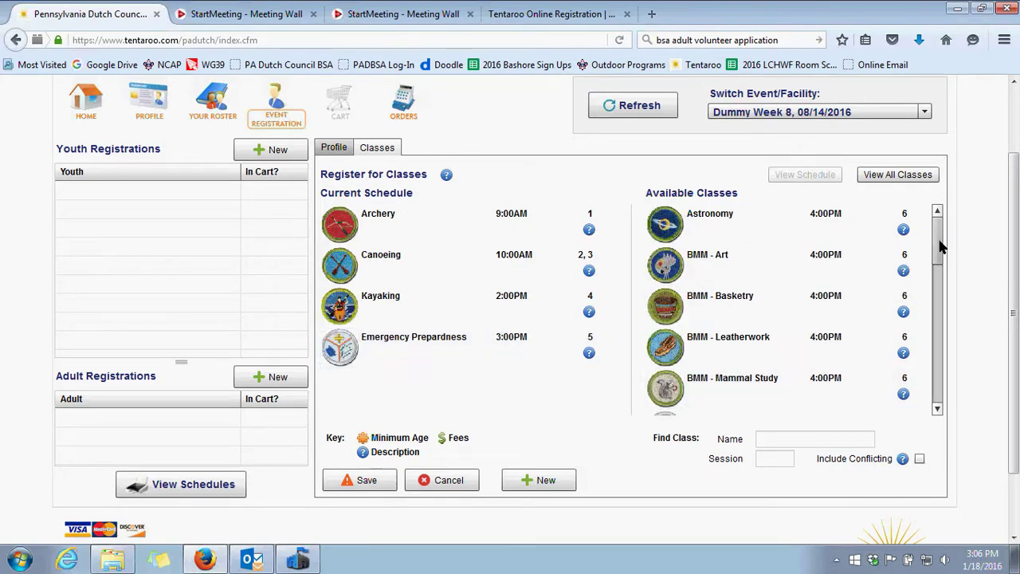
pyautogui.moveTo(941, 247); pyautogui.dragTo(939, 263)
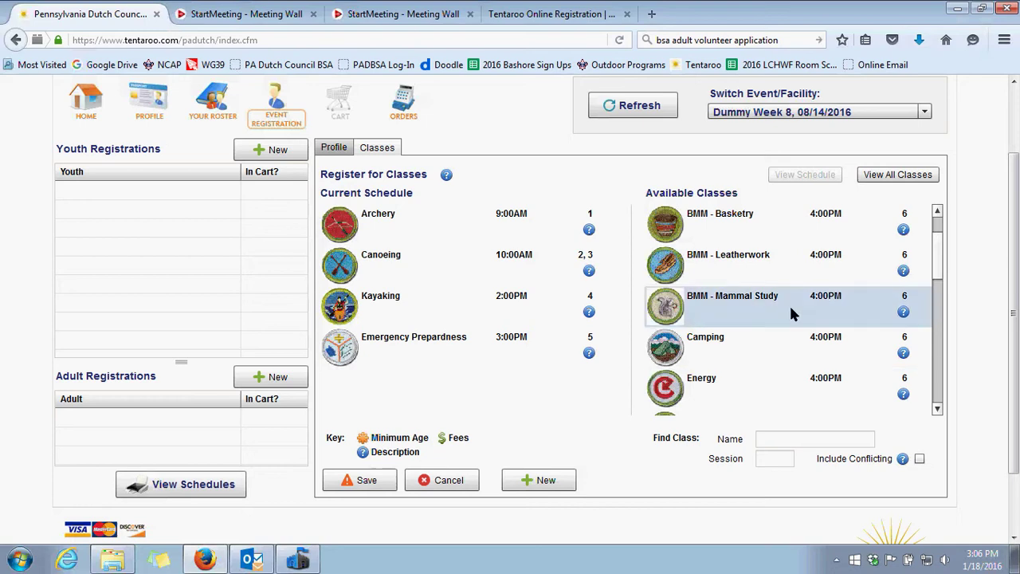
pyautogui.moveTo(845, 348); pyautogui.dragTo(518, 399)
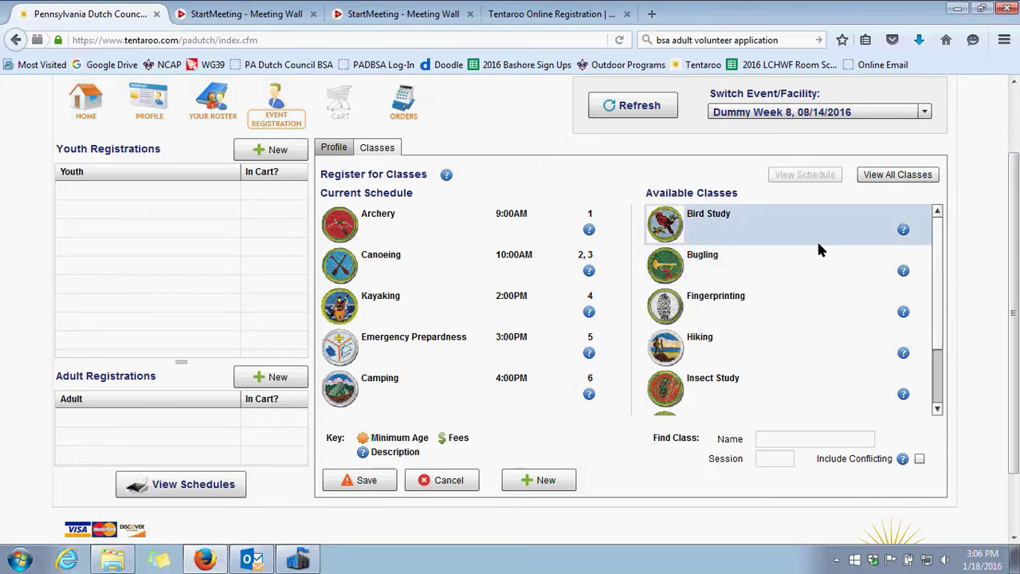
pyautogui.moveTo(939, 247); pyautogui.dragTo(944, 221)
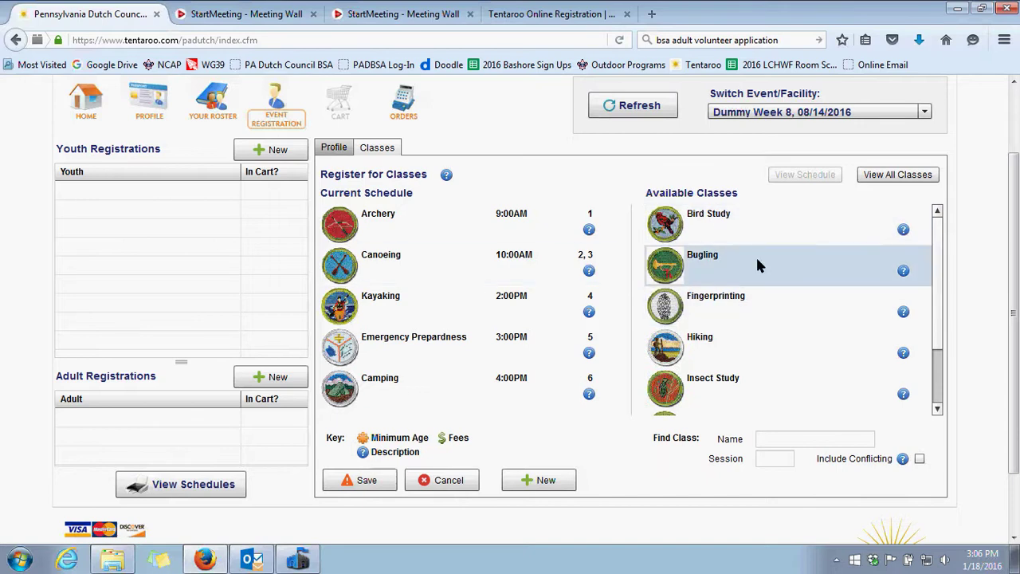
pyautogui.moveTo(757, 265); pyautogui.dragTo(435, 319)
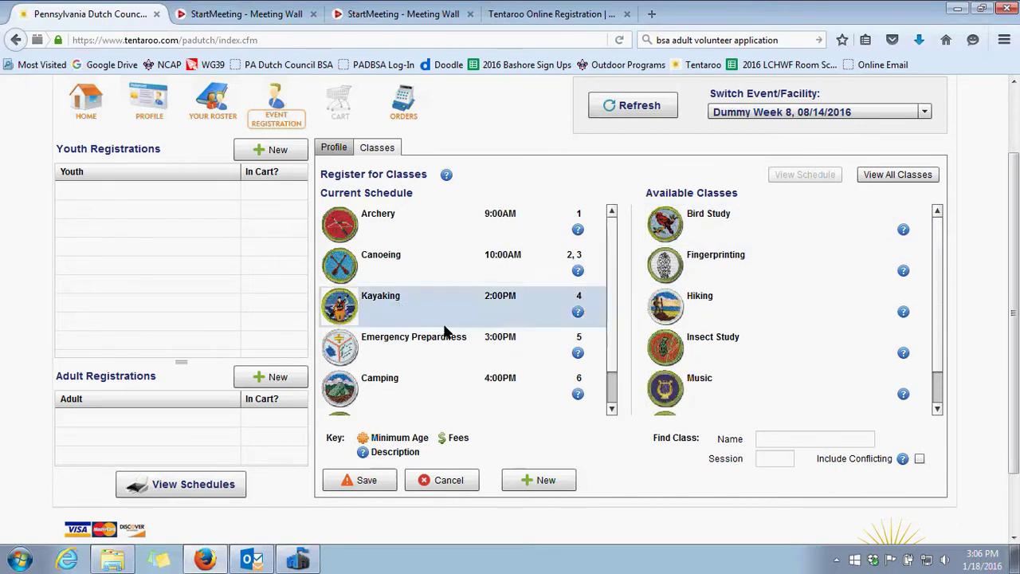
pyautogui.moveTo(609, 283); pyautogui.dragTo(619, 349)
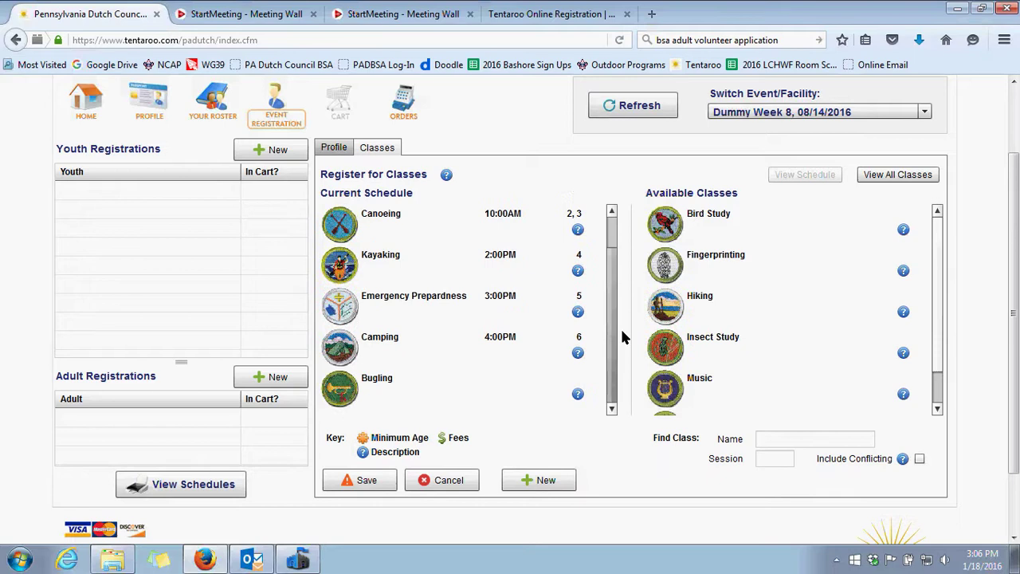
pyautogui.scroll(1, 620, 327)
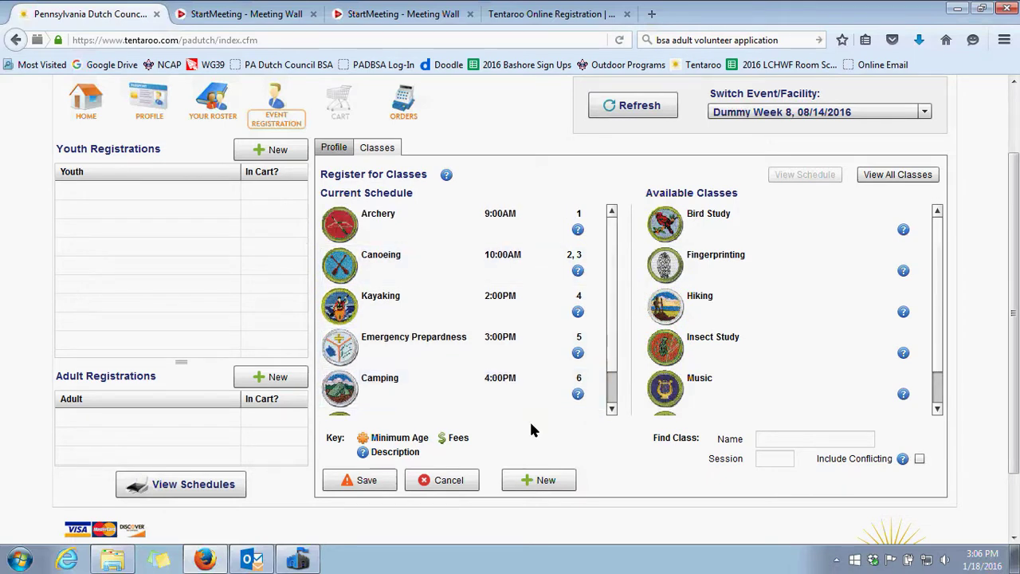
# Save the youth registration with its six classes to the cart and start a New Adult Registration
pyautogui.click(381, 483)
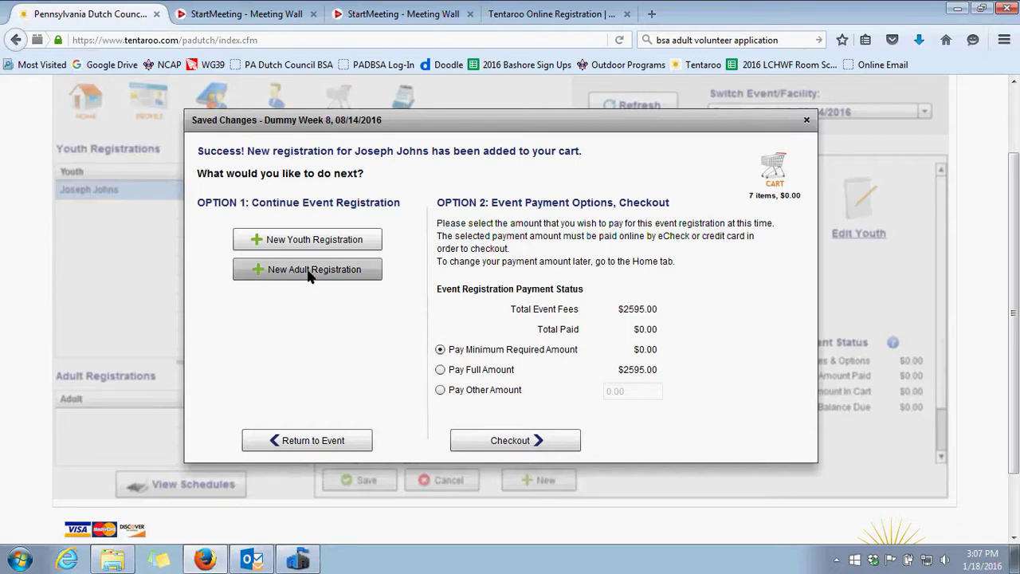
pyautogui.click(310, 272)
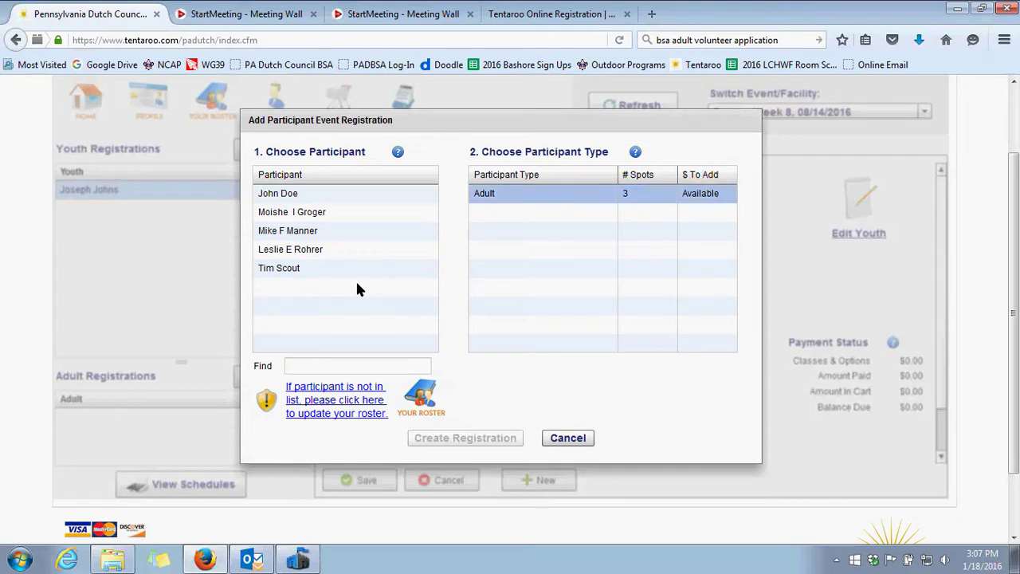
# Create an event registration for the chosen roster adult and save the adult's profile
pyautogui.click(310, 233)
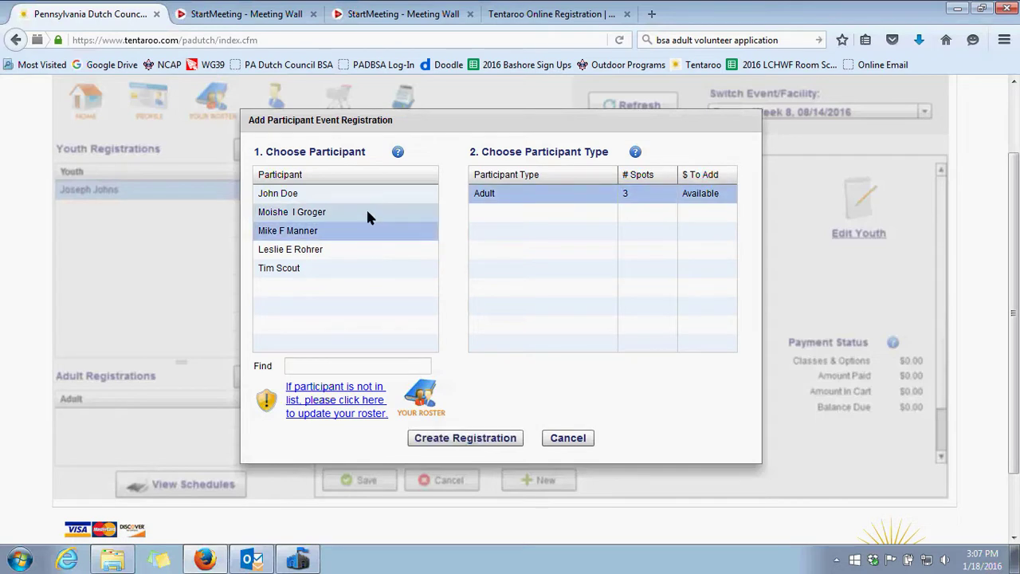
pyautogui.click(470, 440)
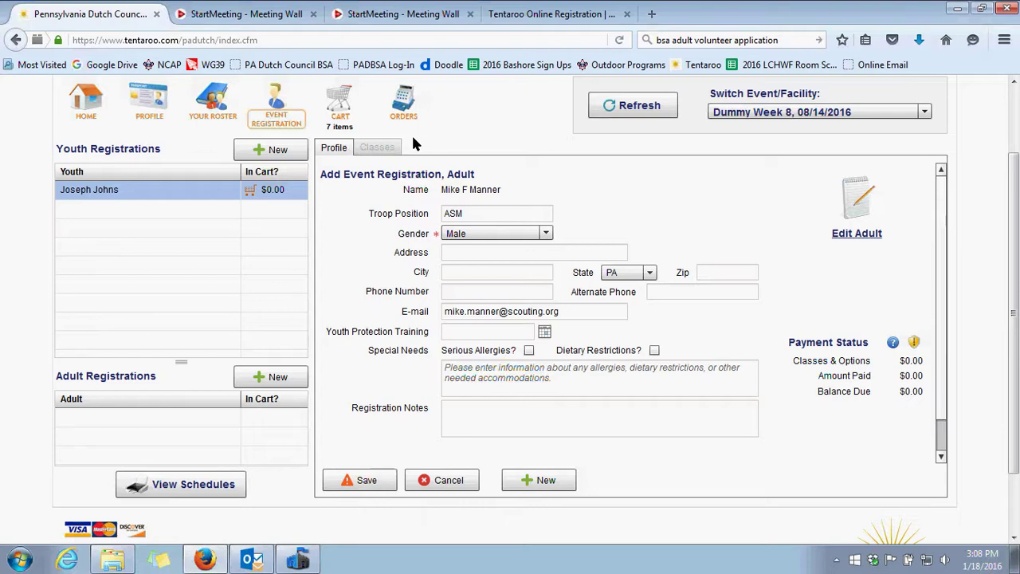
pyautogui.click(370, 479)
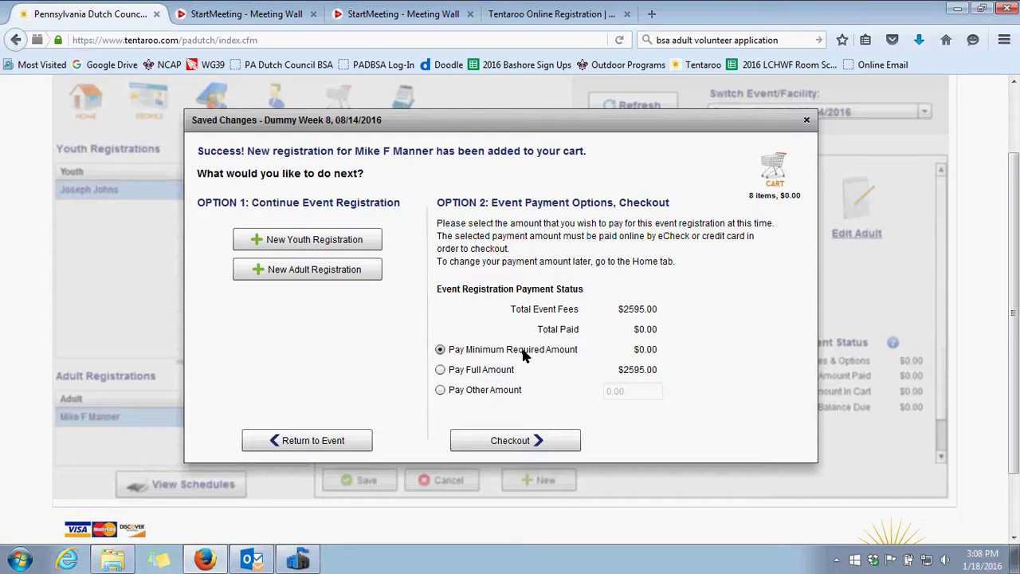
# Go to checkout to review the 8 cart items, totalling $0.00
pyautogui.click(510, 440)
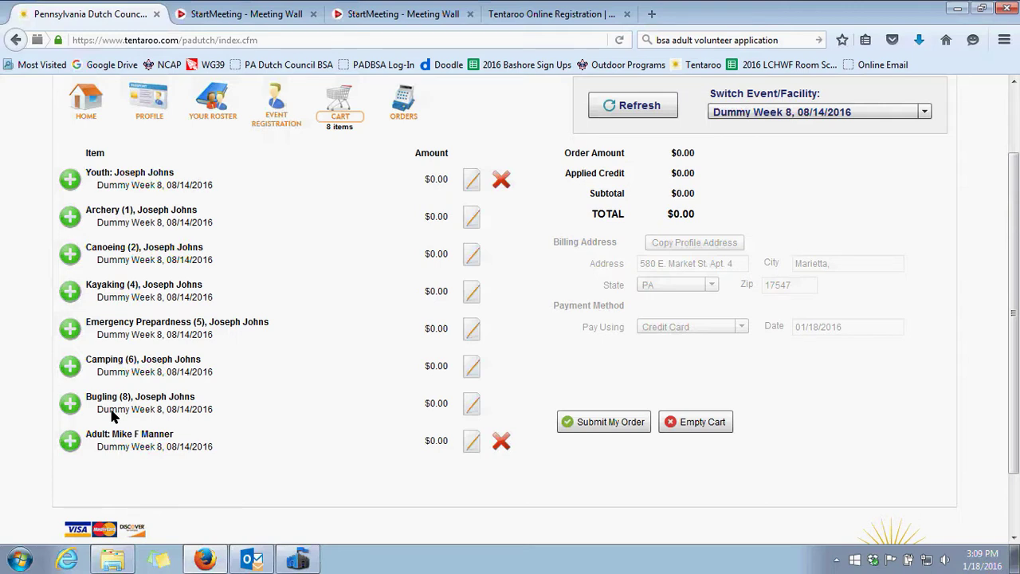
# Submit the order and dismiss the confirmation to reach the Dummy Week 8 summary
pyautogui.click(619, 420)
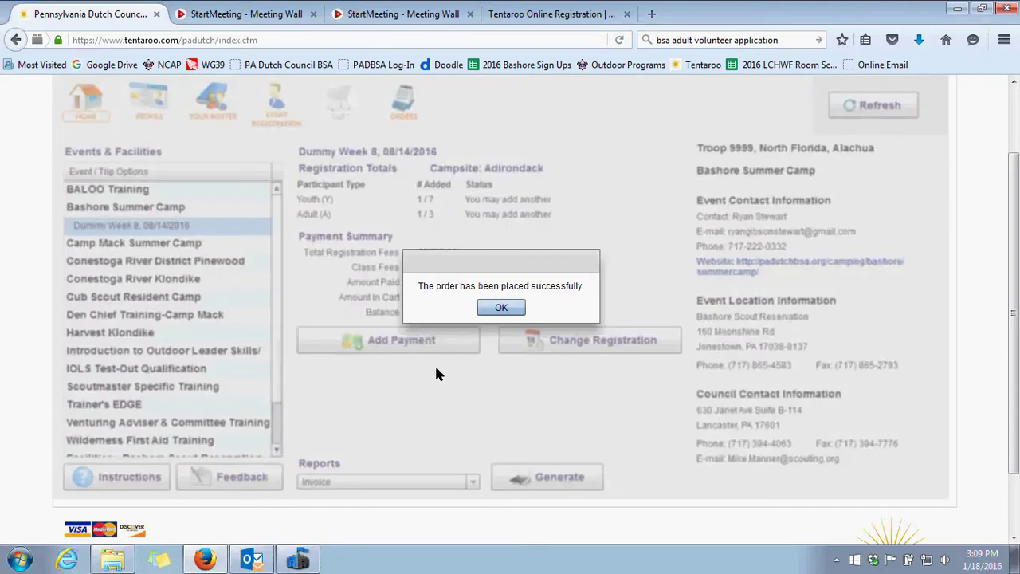
pyautogui.click(502, 308)
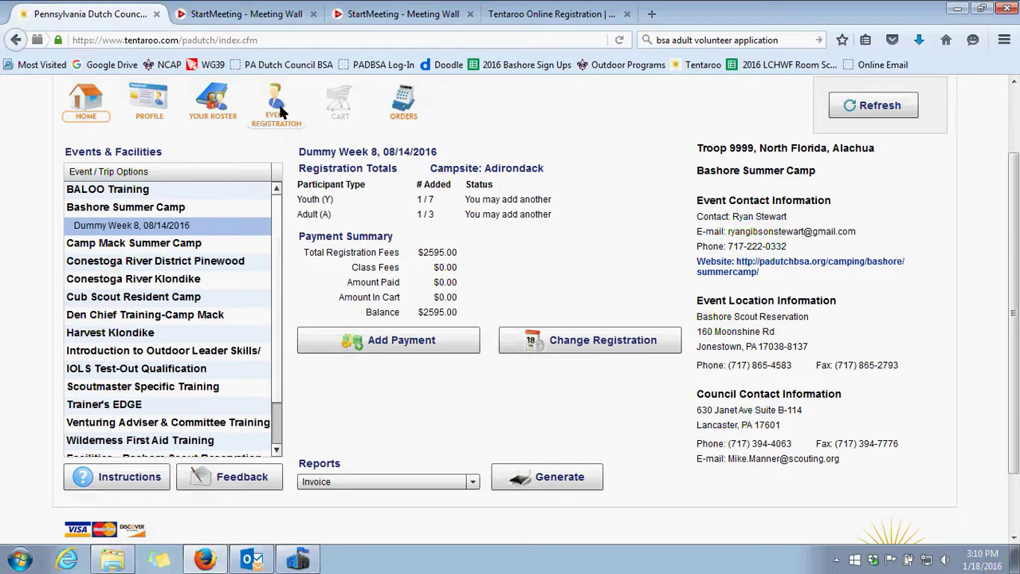
# In the youth's class schedule, move Archery out and put Rifle into the 9:00AM session
pyautogui.click(279, 110)
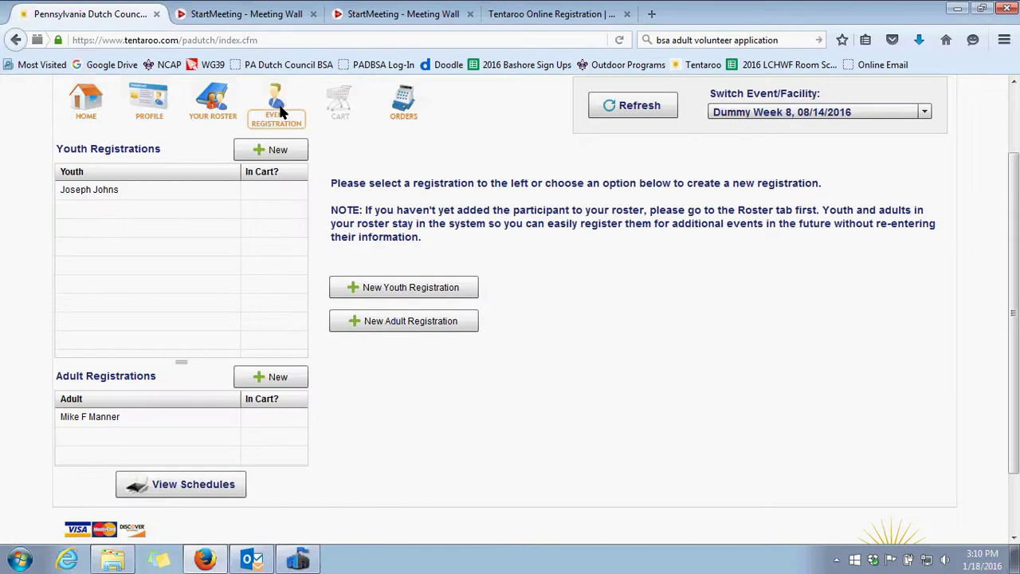
pyautogui.click(116, 193)
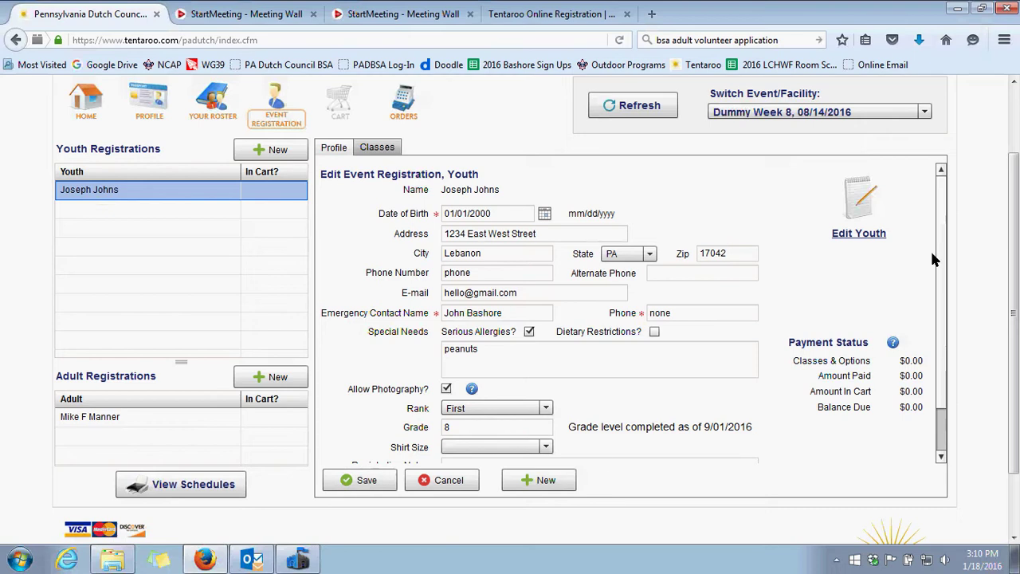
pyautogui.click(378, 152)
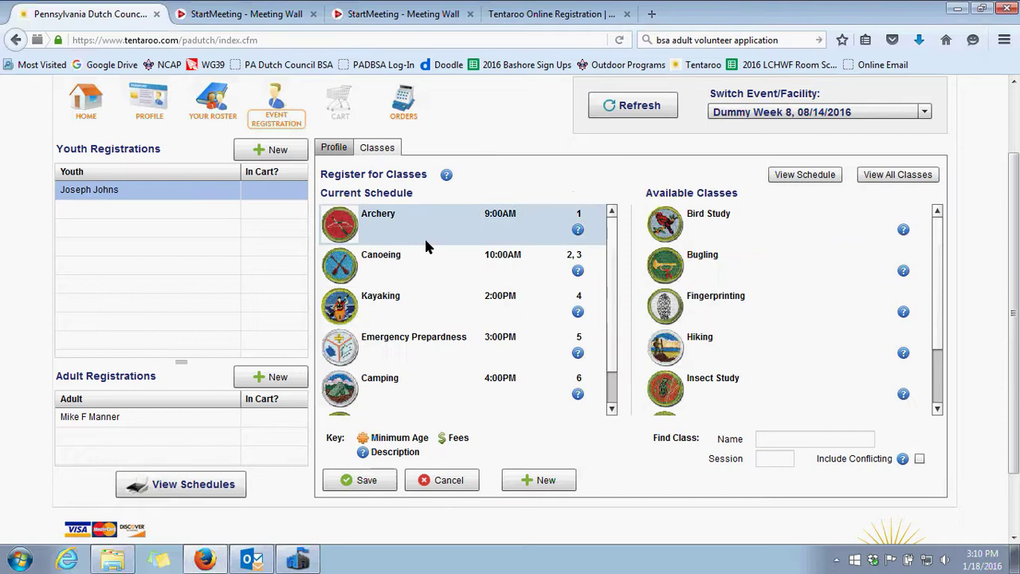
pyautogui.click(369, 229)
pyautogui.moveTo(679, 277); pyautogui.dragTo(710, 268)
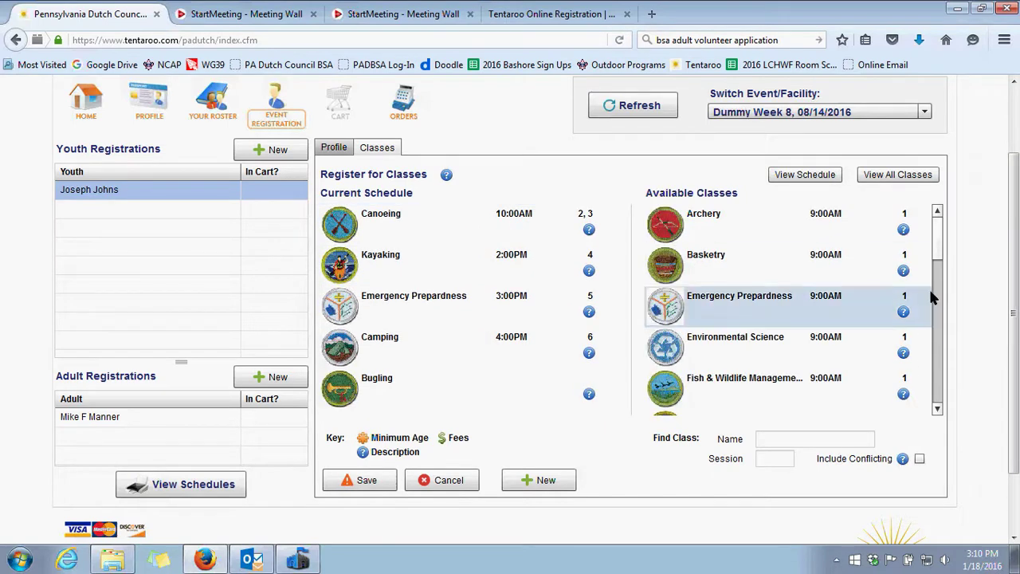
pyautogui.moveTo(938, 248); pyautogui.dragTo(938, 319)
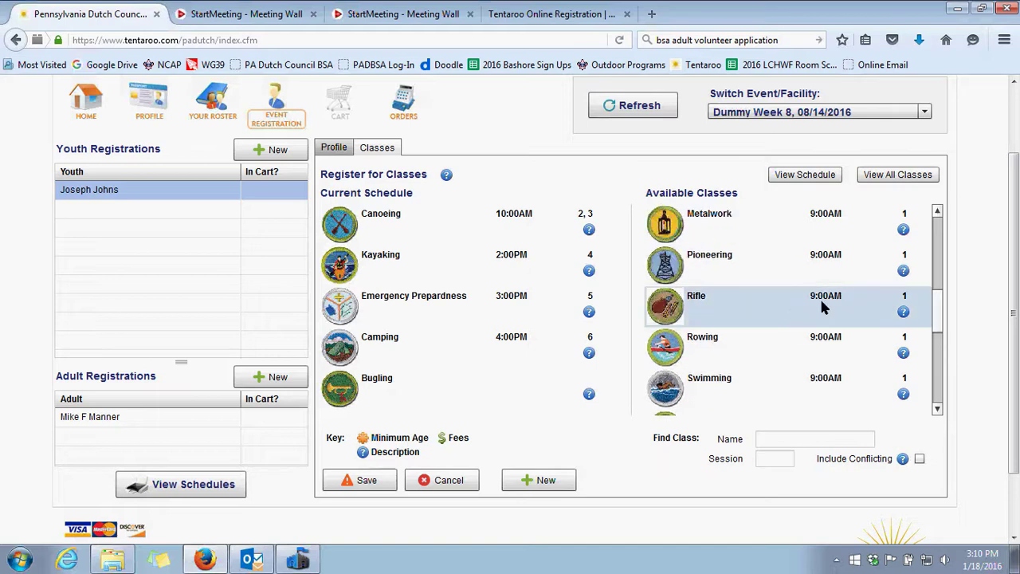
pyautogui.moveTo(821, 301); pyautogui.dragTo(501, 243)
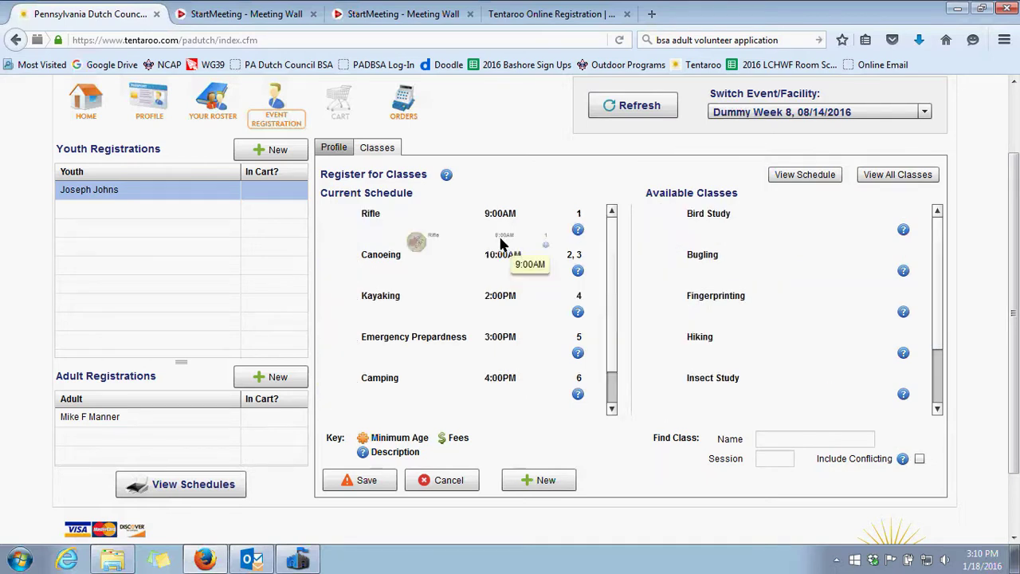
# Save the Rifle class change, check out, and submit it as a placed order
pyautogui.click(371, 483)
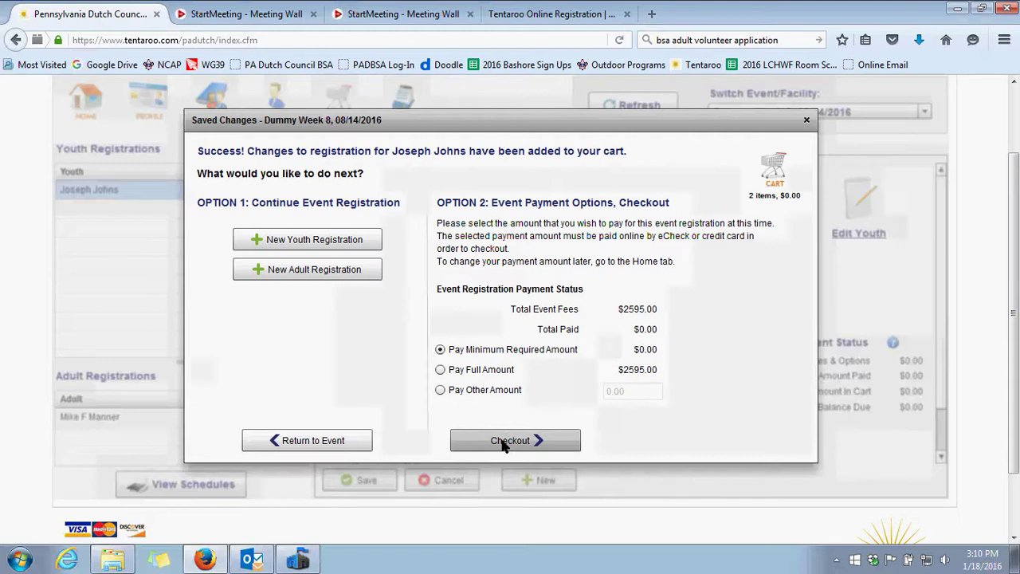
pyautogui.click(505, 439)
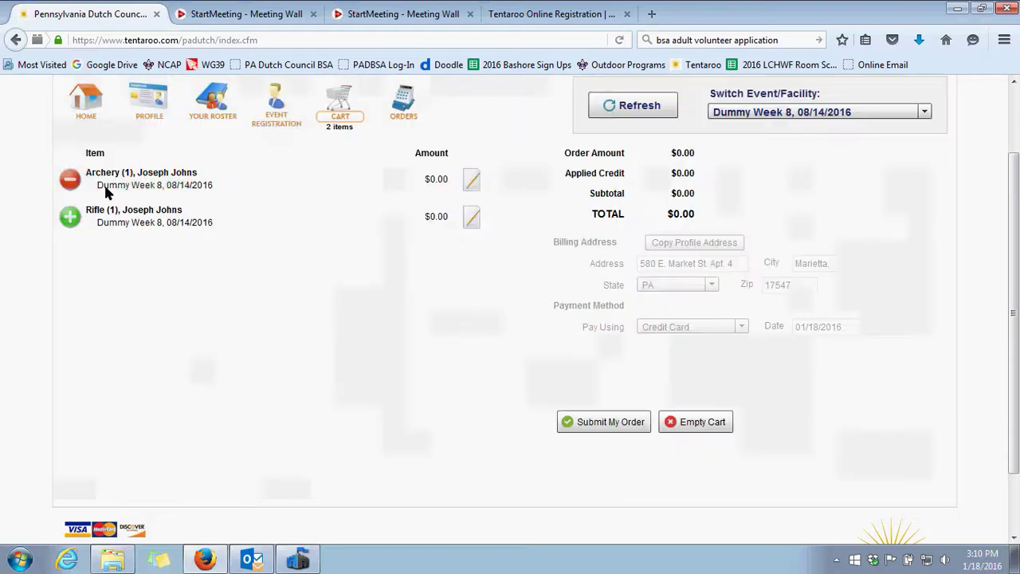
pyautogui.click(630, 429)
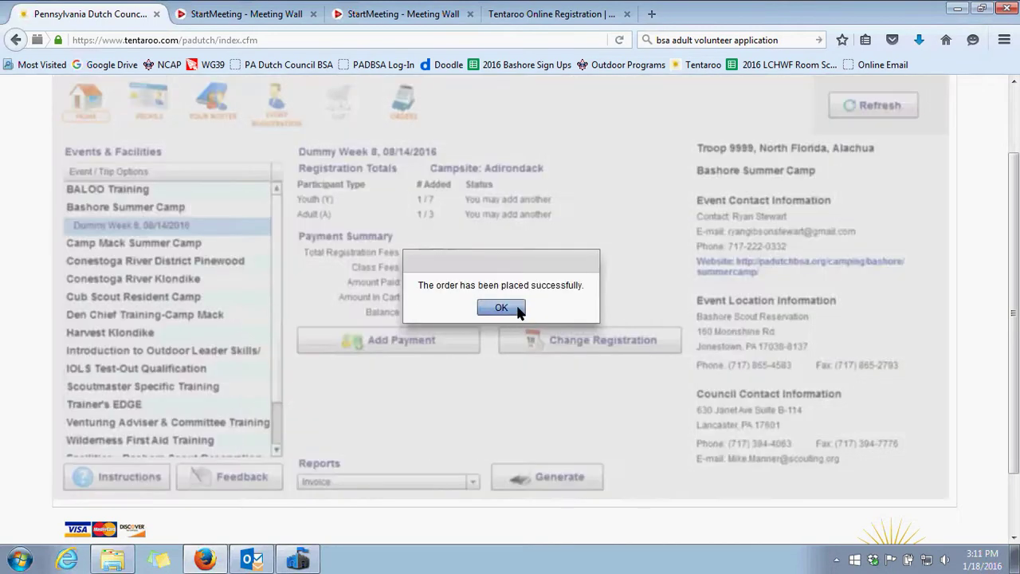
pyautogui.click(501, 308)
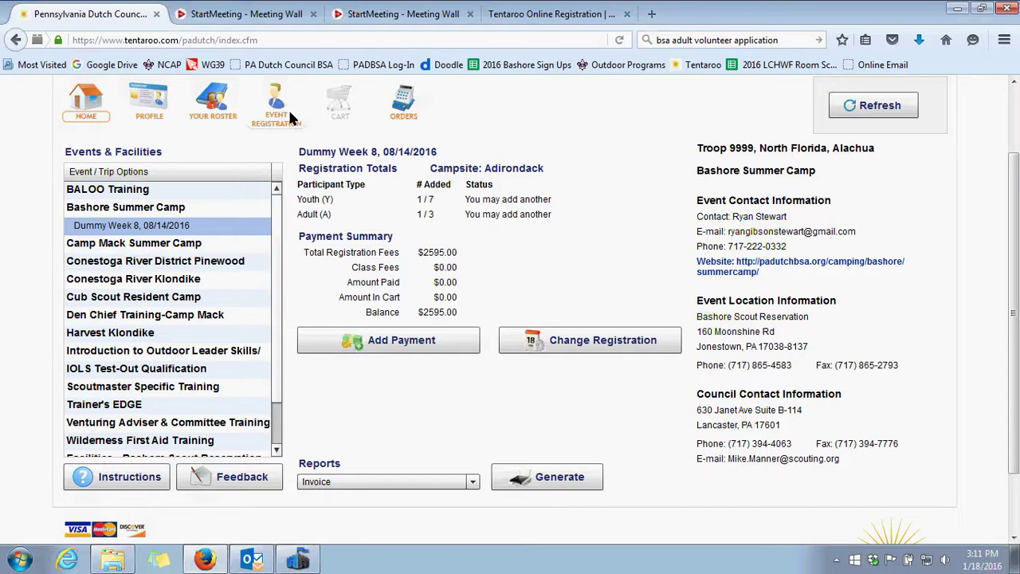
pyautogui.click(291, 118)
# Tick Delete? on the youth's registration profile and save, adding the removal to the cart
pyautogui.click(104, 193)
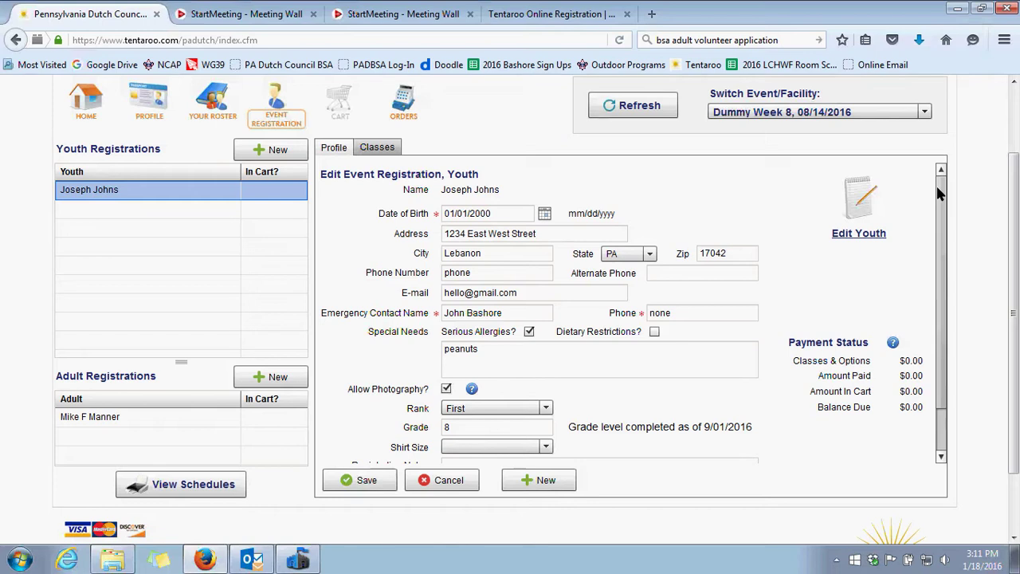
pyautogui.scroll(-3, 939, 193)
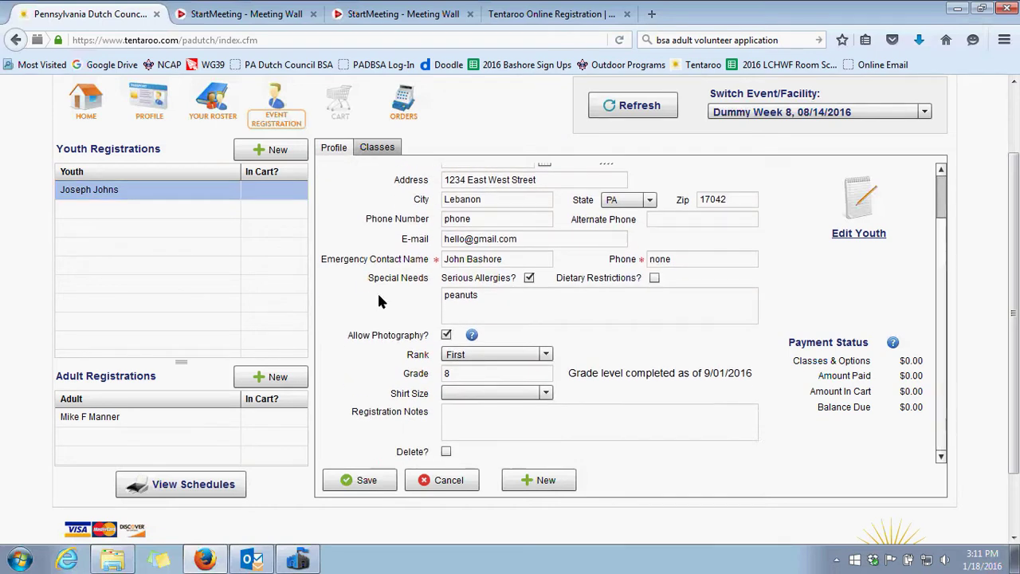
pyautogui.click(445, 452)
pyautogui.click(366, 482)
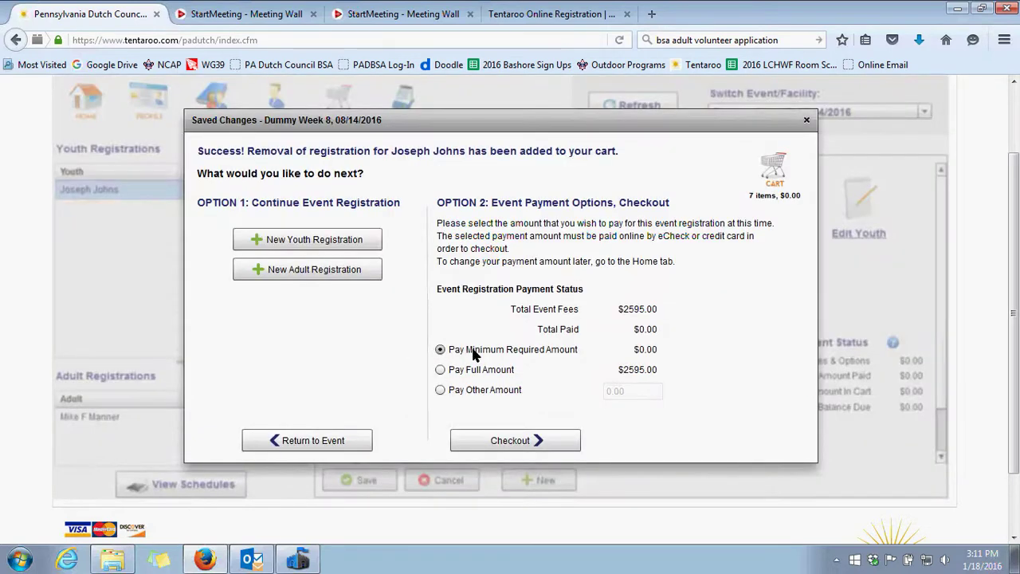
# Check out and submit the youth-removal order, then dismiss the confirmation
pyautogui.click(500, 440)
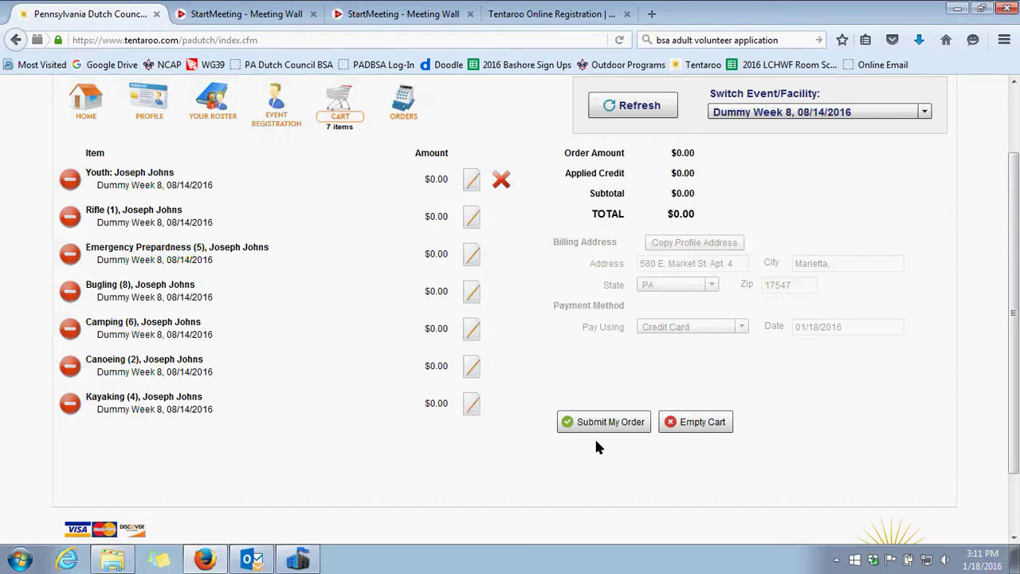
pyautogui.click(609, 423)
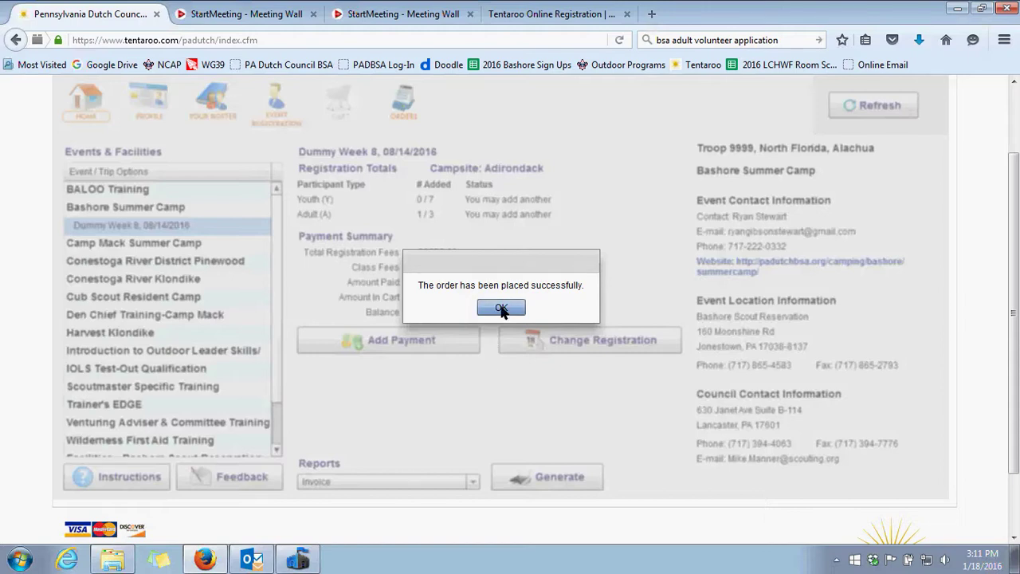
pyautogui.click(501, 310)
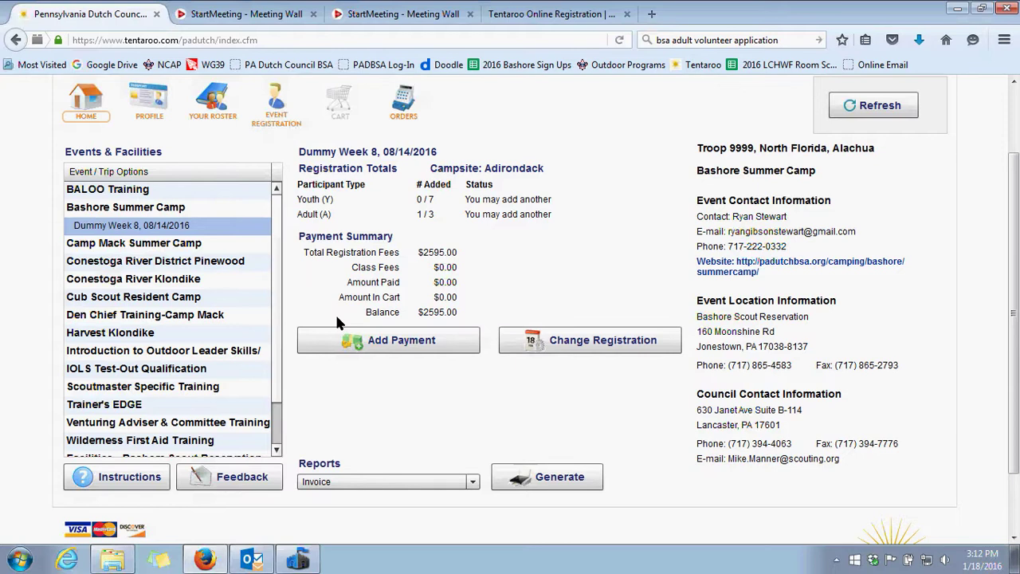
pyautogui.scroll(-2, 335, 287)
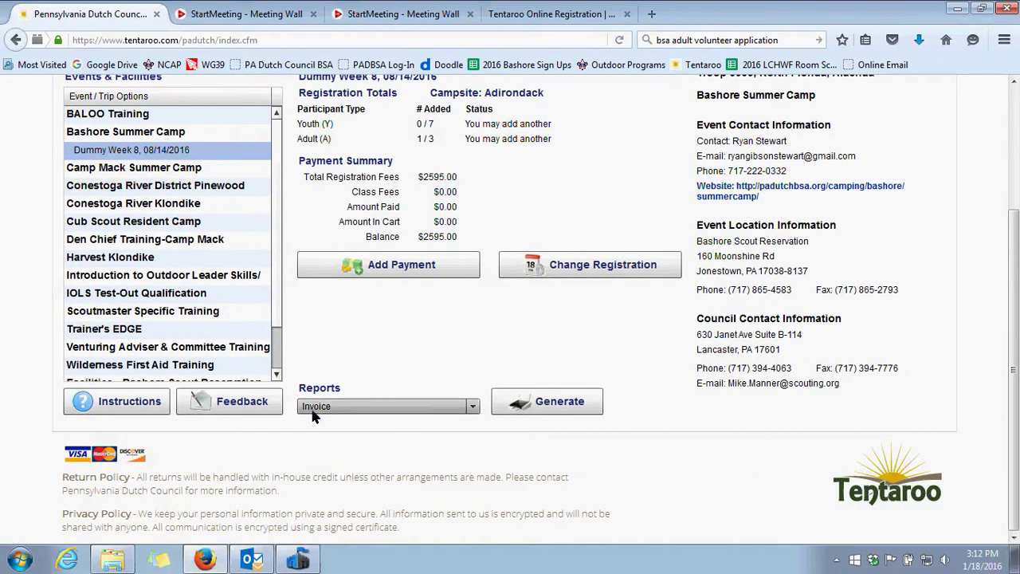
pyautogui.click(478, 406)
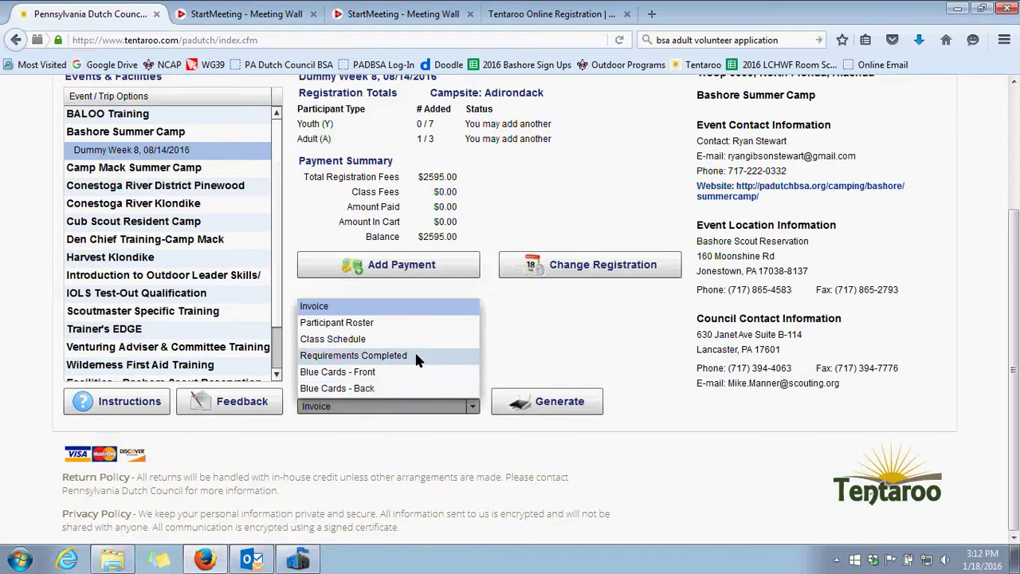
pyautogui.click(628, 396)
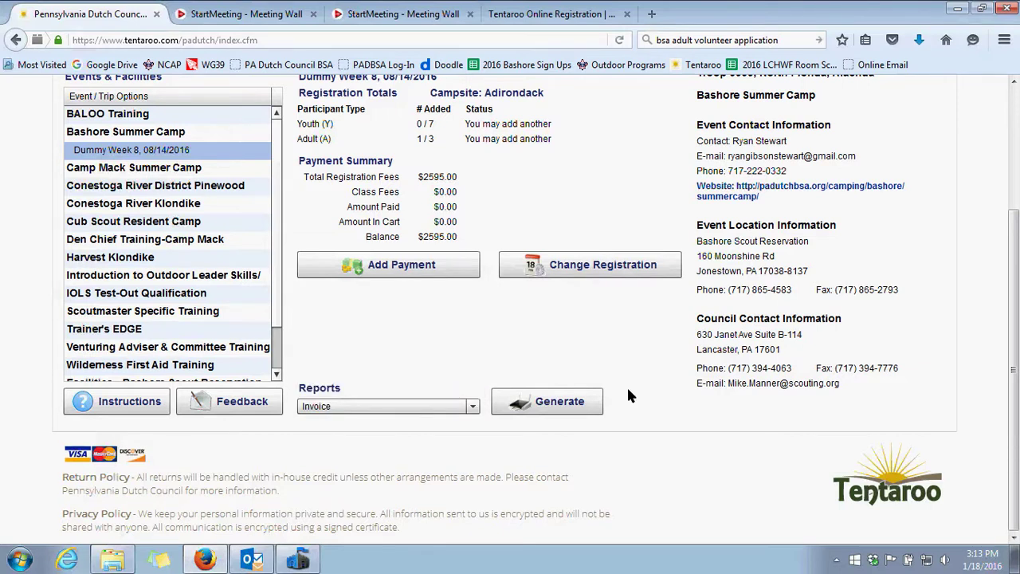
pyautogui.scroll(2, 628, 396)
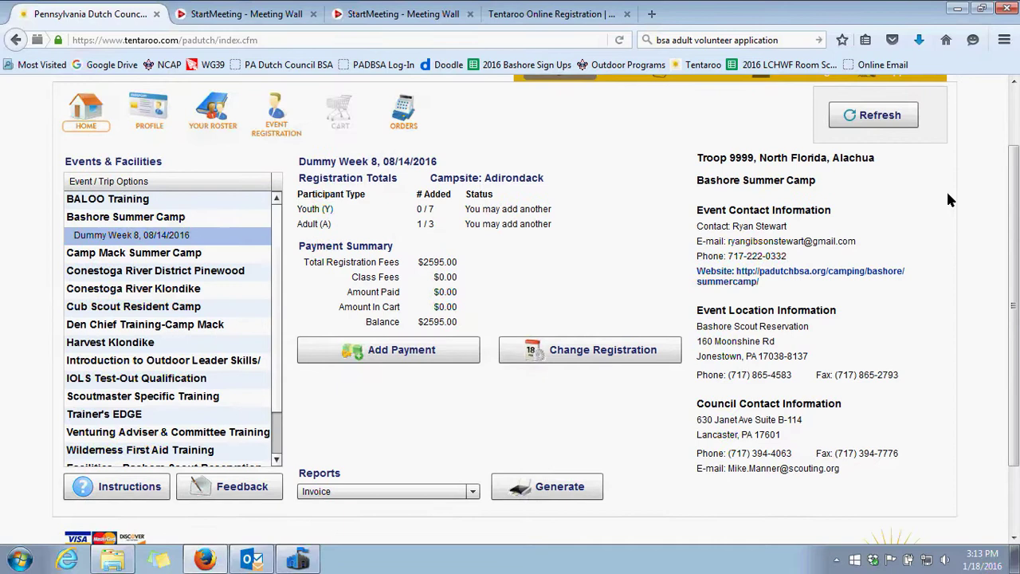